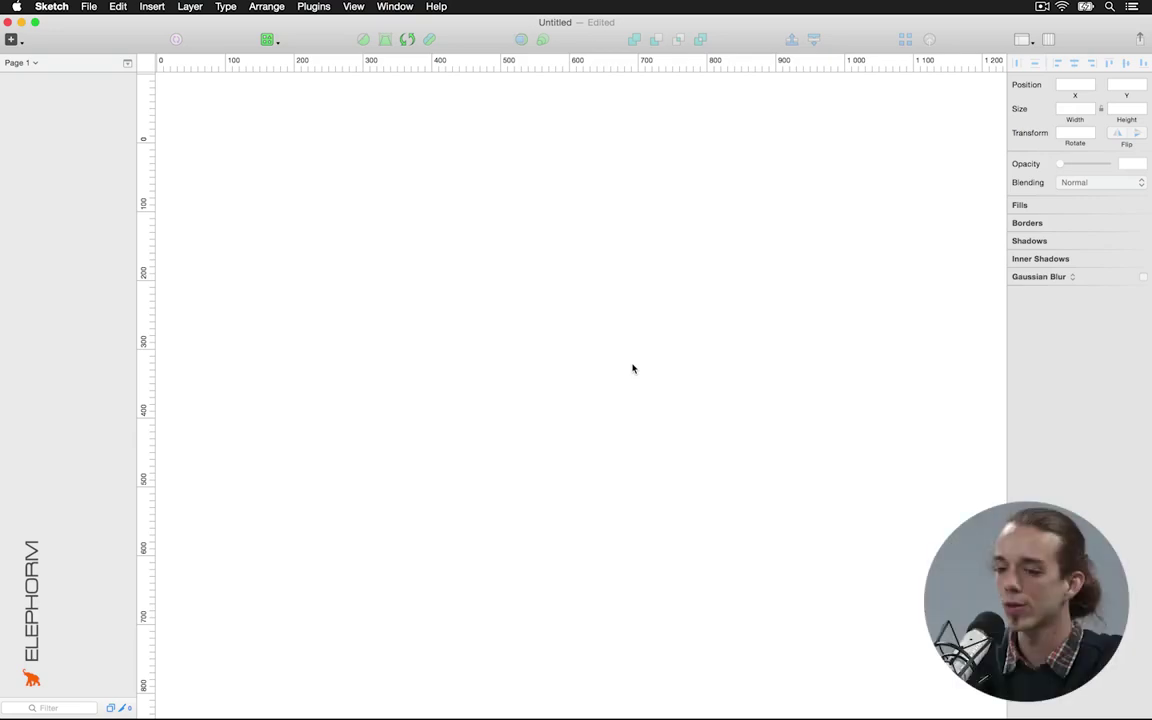
# Draw three triangles side by side: a first one, a flat 147×74 one, and a larger 220×161 one
pyautogui.click(280, 46)
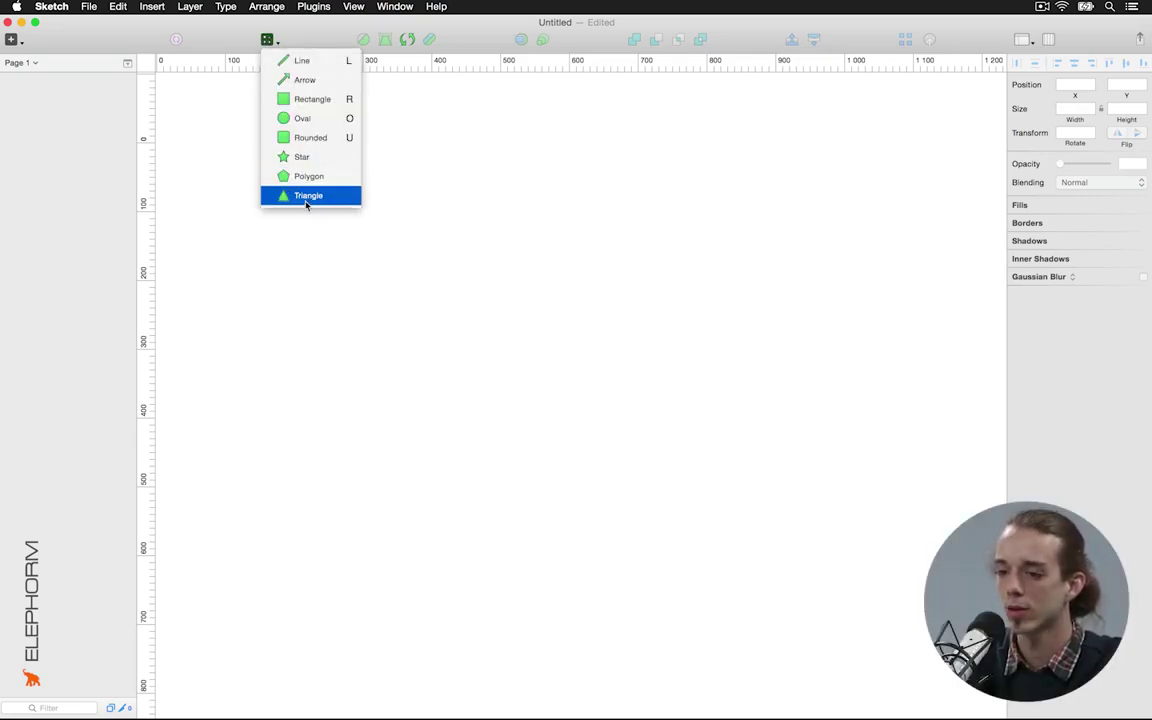
pyautogui.click(307, 195)
pyautogui.moveTo(298, 228); pyautogui.dragTo(472, 341)
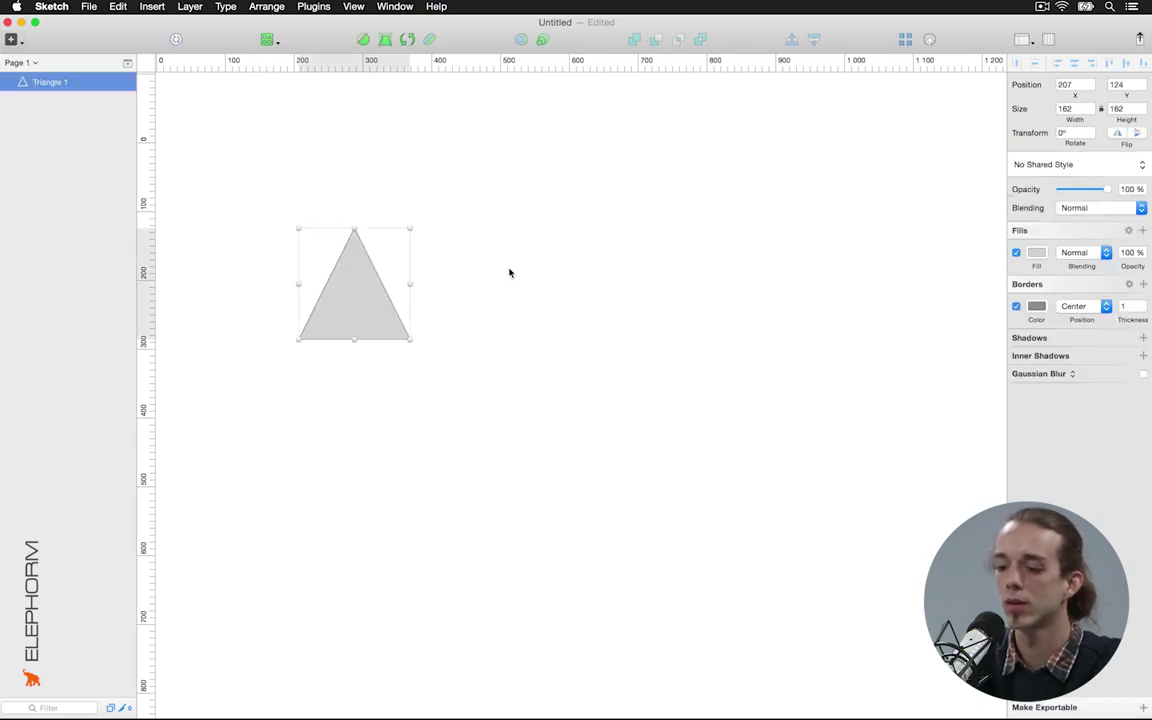
pyautogui.press('t')
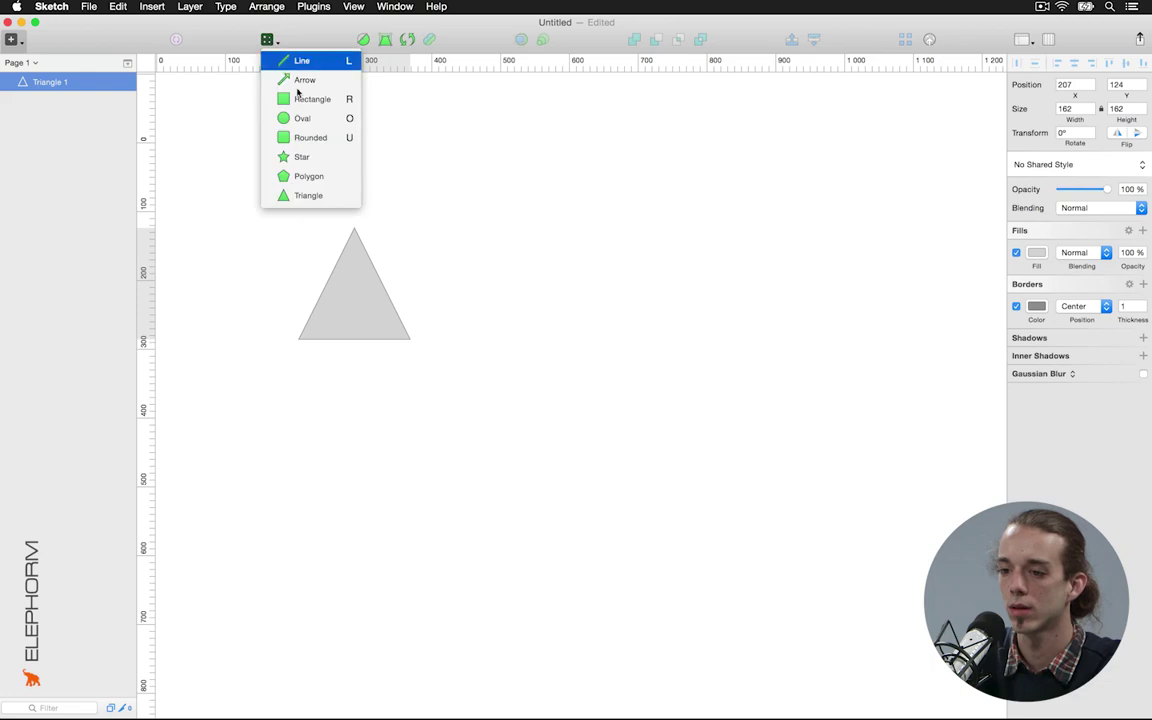
pyautogui.click(268, 40)
pyautogui.click(316, 196)
pyautogui.moveTo(487, 275); pyautogui.dragTo(586, 327)
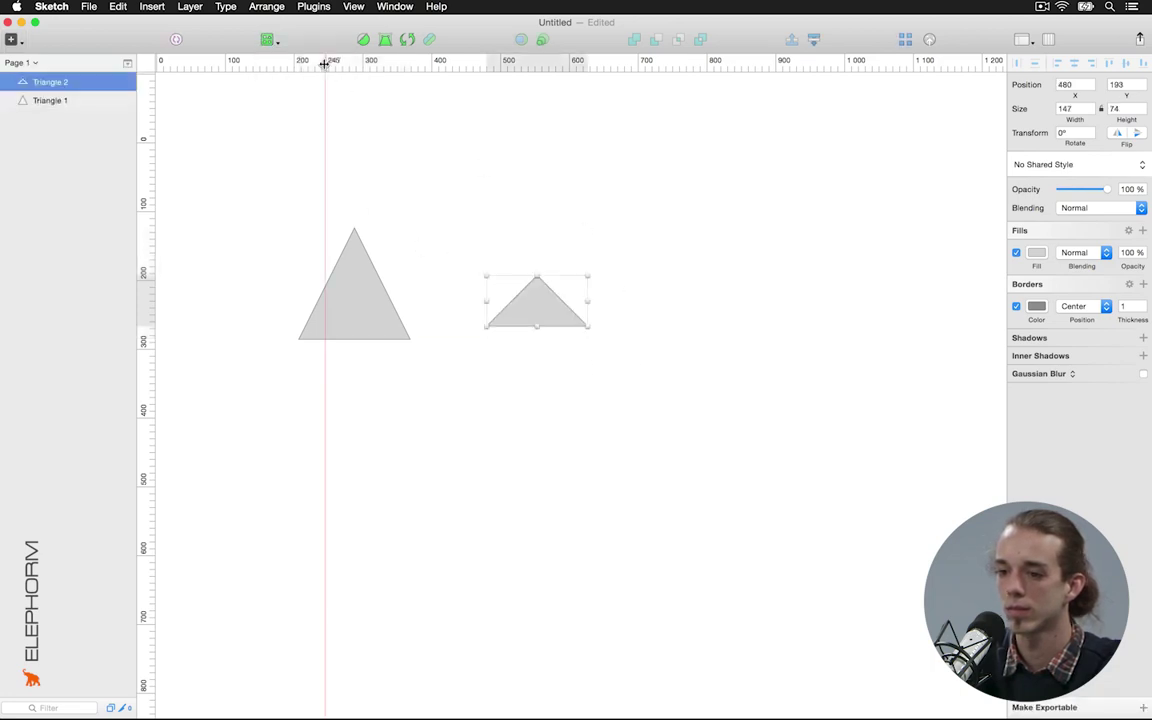
pyautogui.click(268, 40)
pyautogui.click(328, 197)
pyautogui.moveTo(688, 331); pyautogui.dragTo(838, 223)
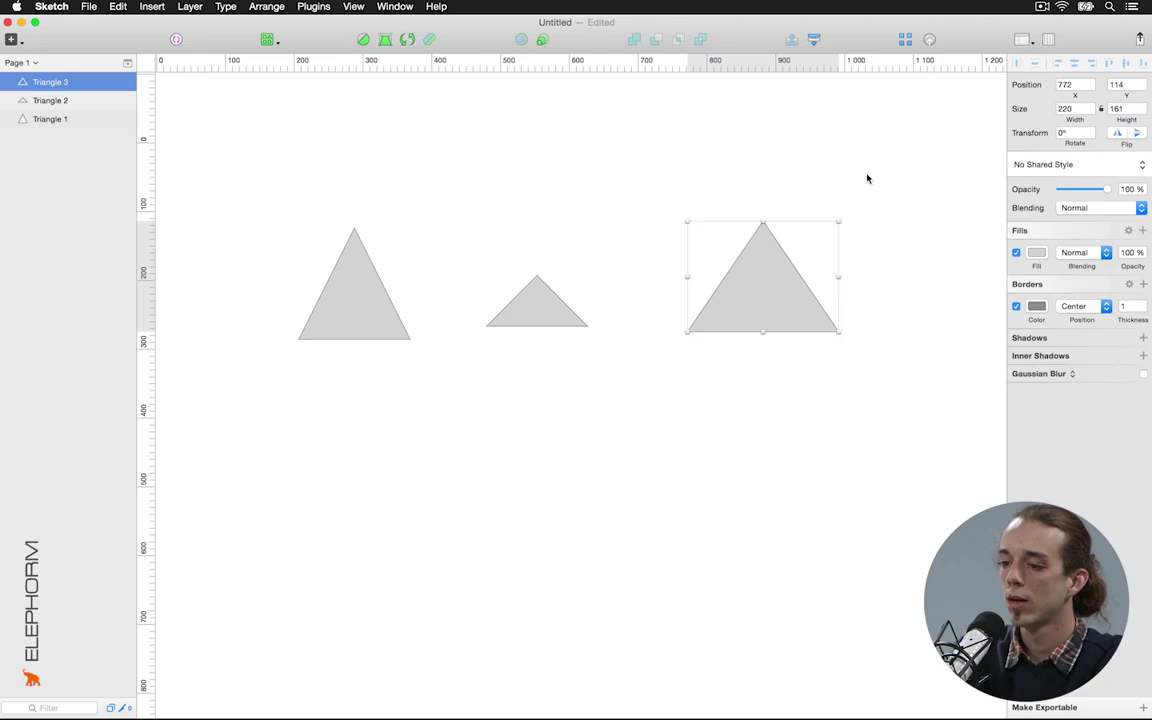
# Set Triangle 3's position to X 400, Y 200 and its width to 50 px
pyautogui.click(1068, 85)
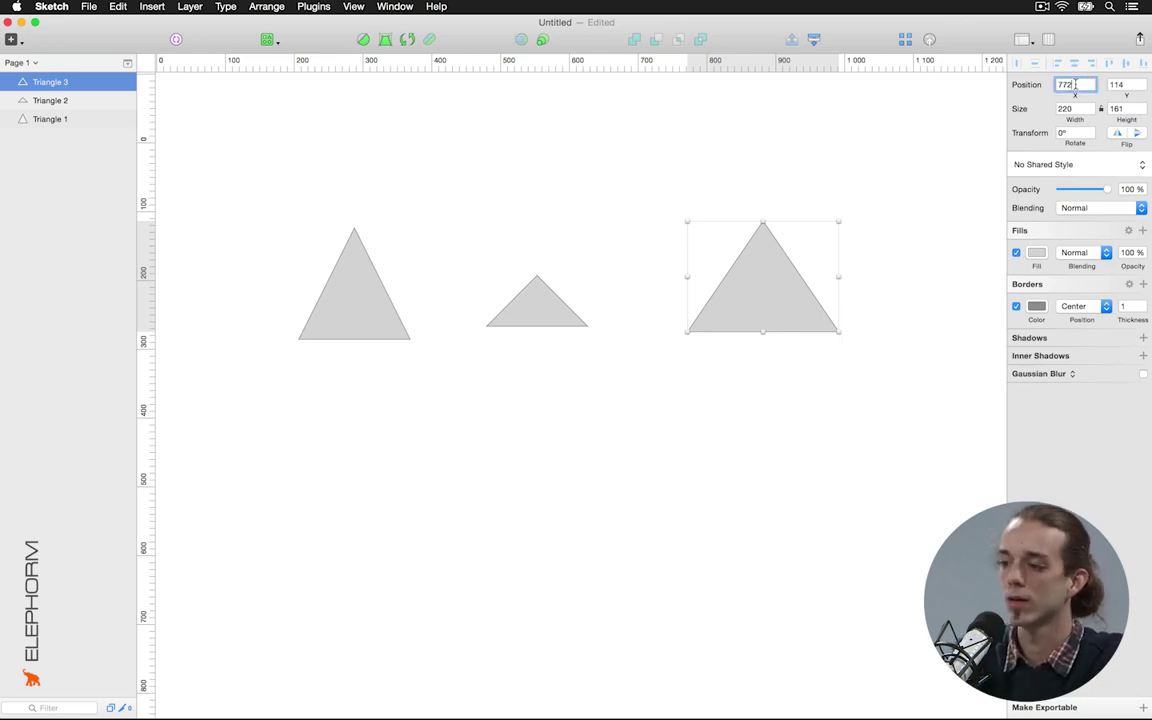
pyautogui.press('super+a')
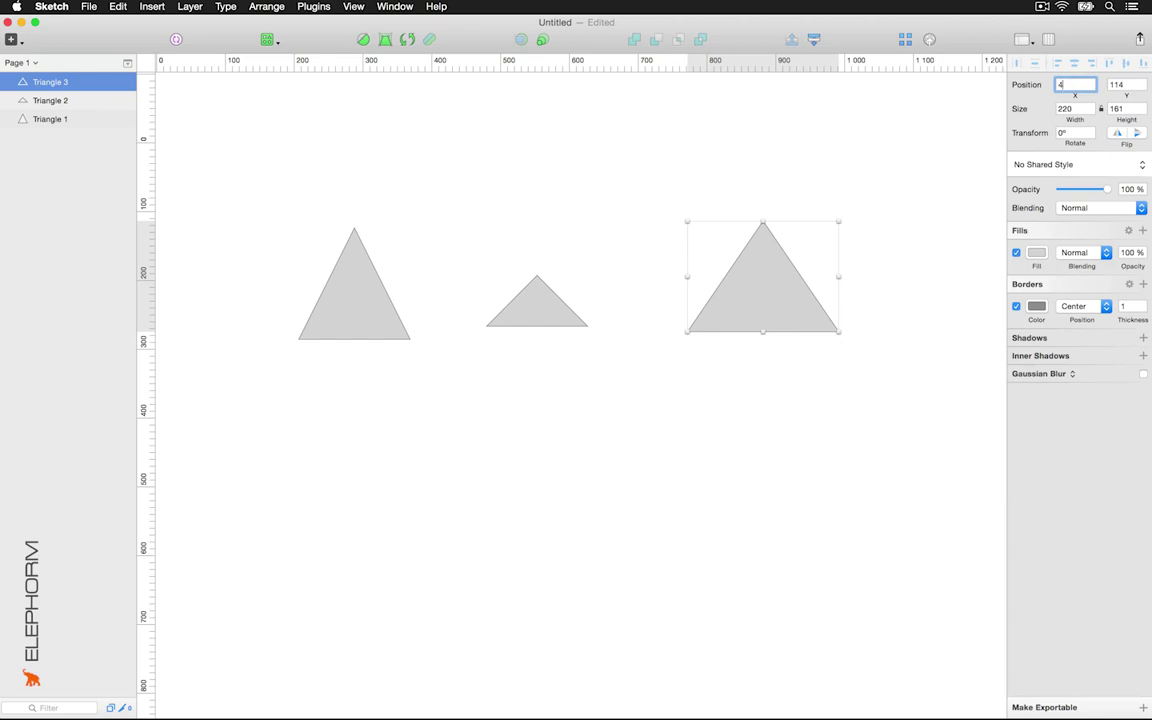
pyautogui.write('00')
pyautogui.press('Return')
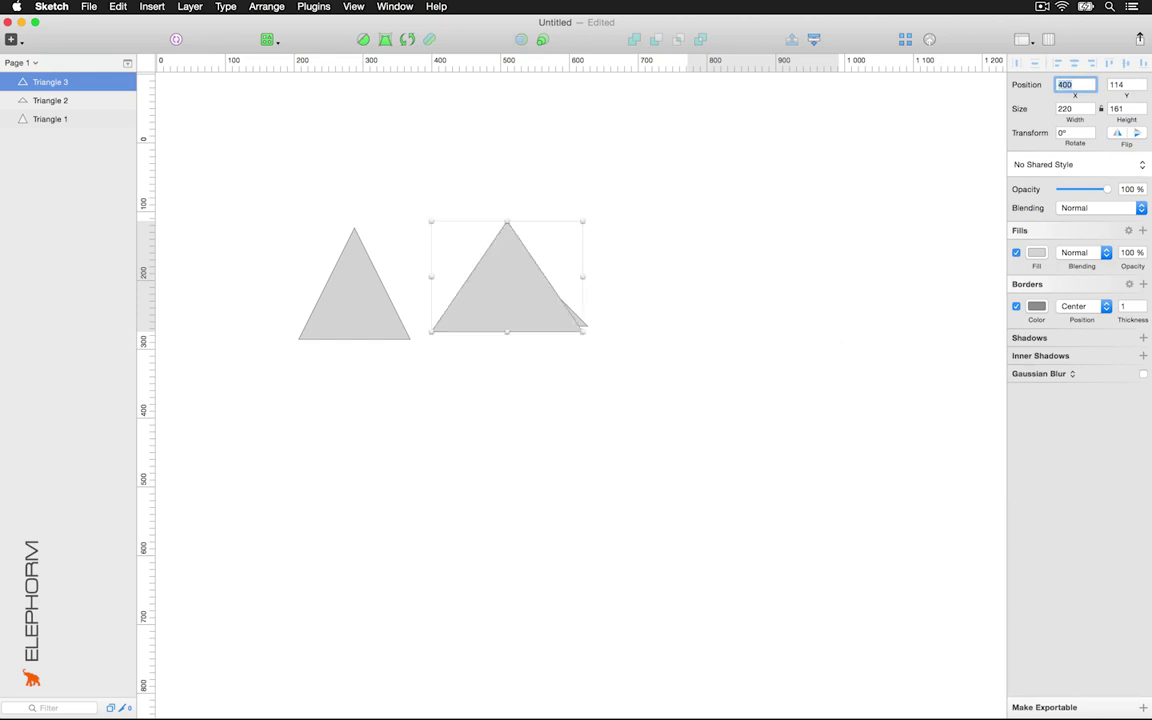
pyautogui.click(1126, 84)
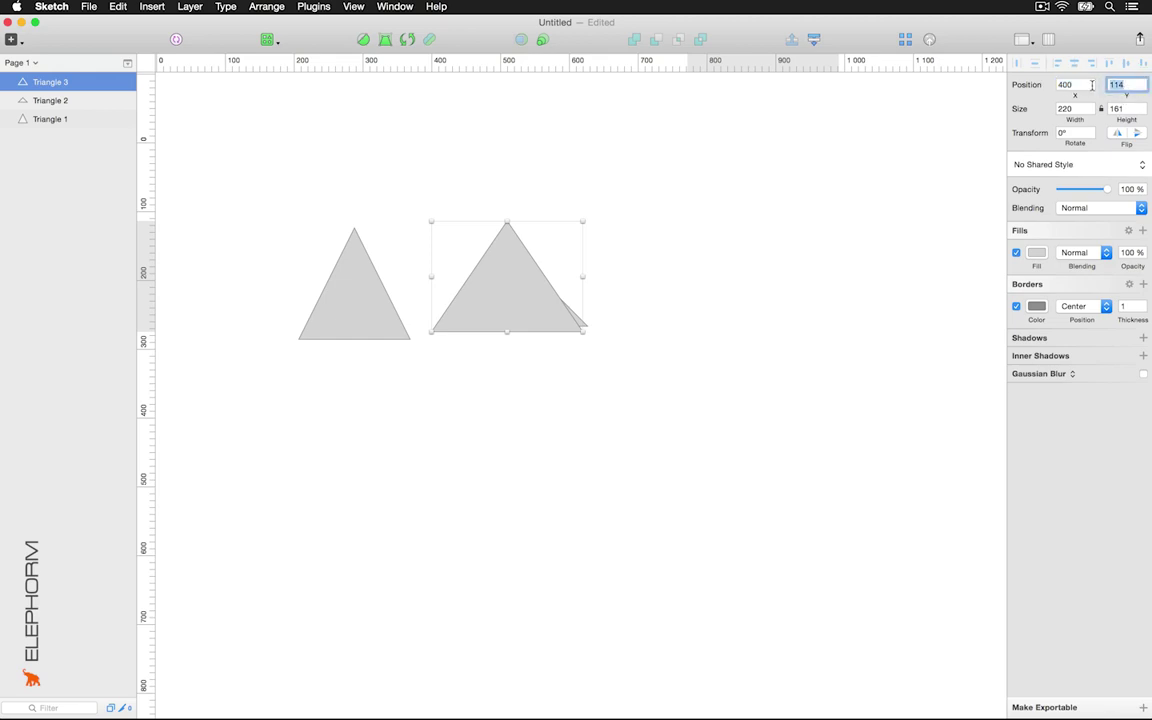
pyautogui.write('200')
pyautogui.press('Return')
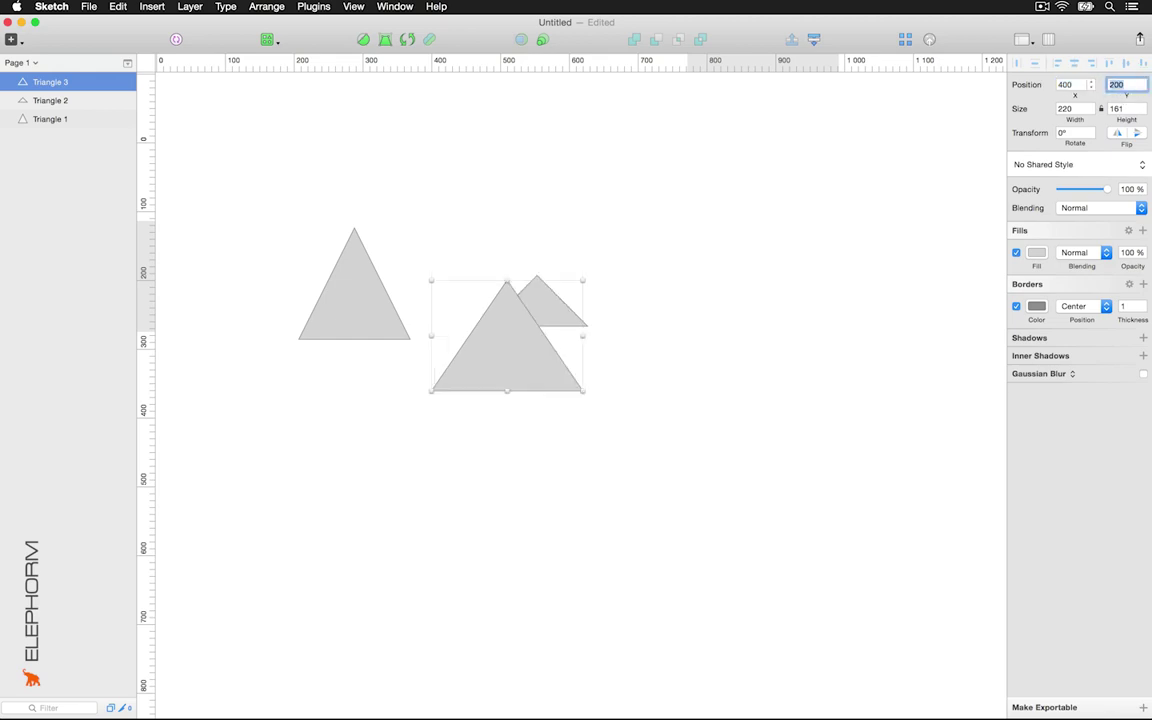
pyautogui.click(1071, 110)
pyautogui.write('50')
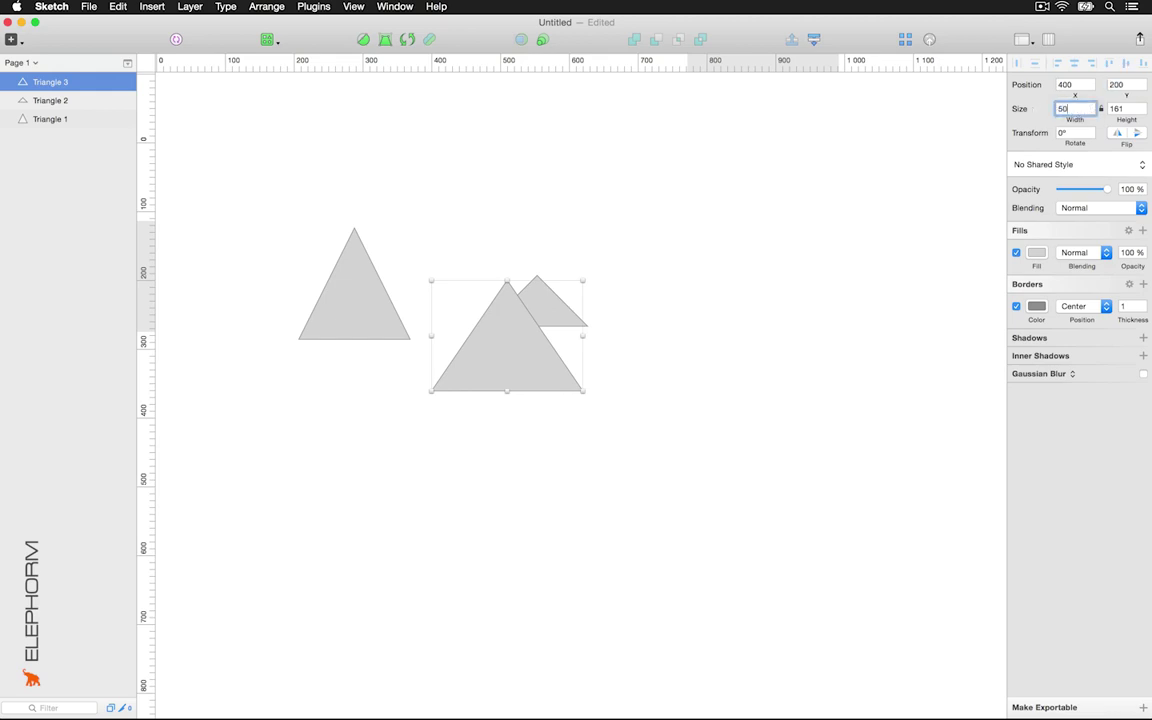
pyautogui.press('Return')
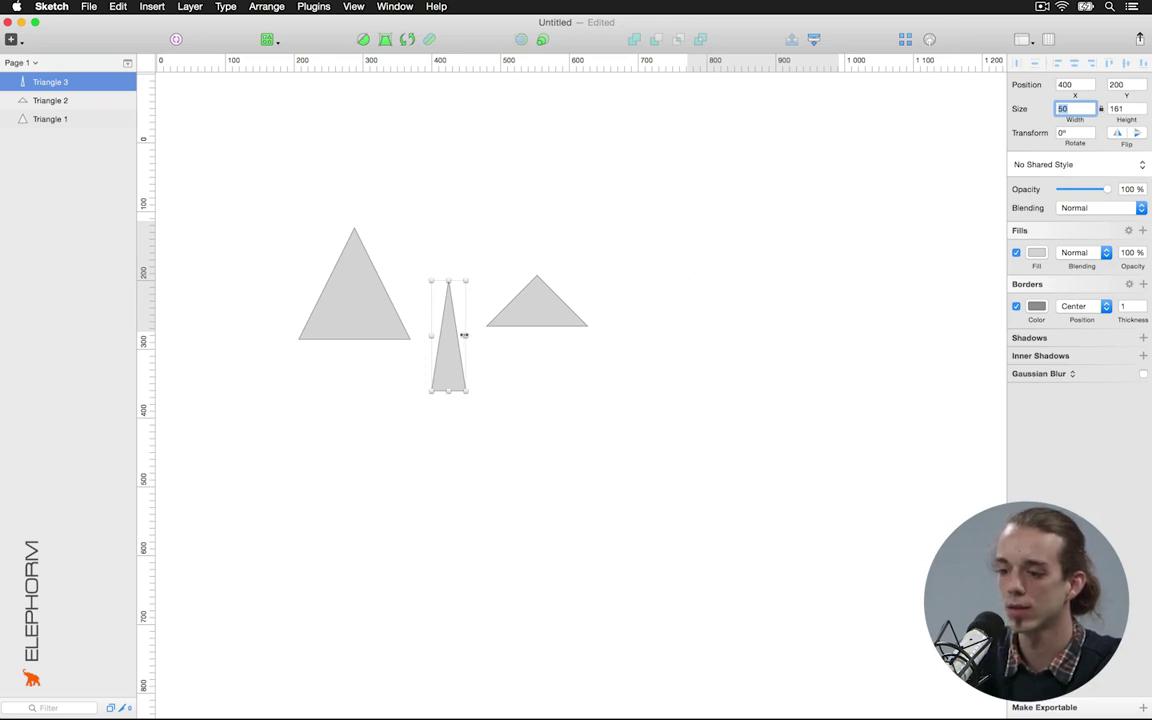
# Drag Triangle 3's handles to reshape it to 169×153, then move it right of the others
pyautogui.moveTo(466, 336)
pyautogui.mouseDown()
pyautogui.moveTo(571, 327)
pyautogui.moveTo(550, 336)
pyautogui.mouseUp()
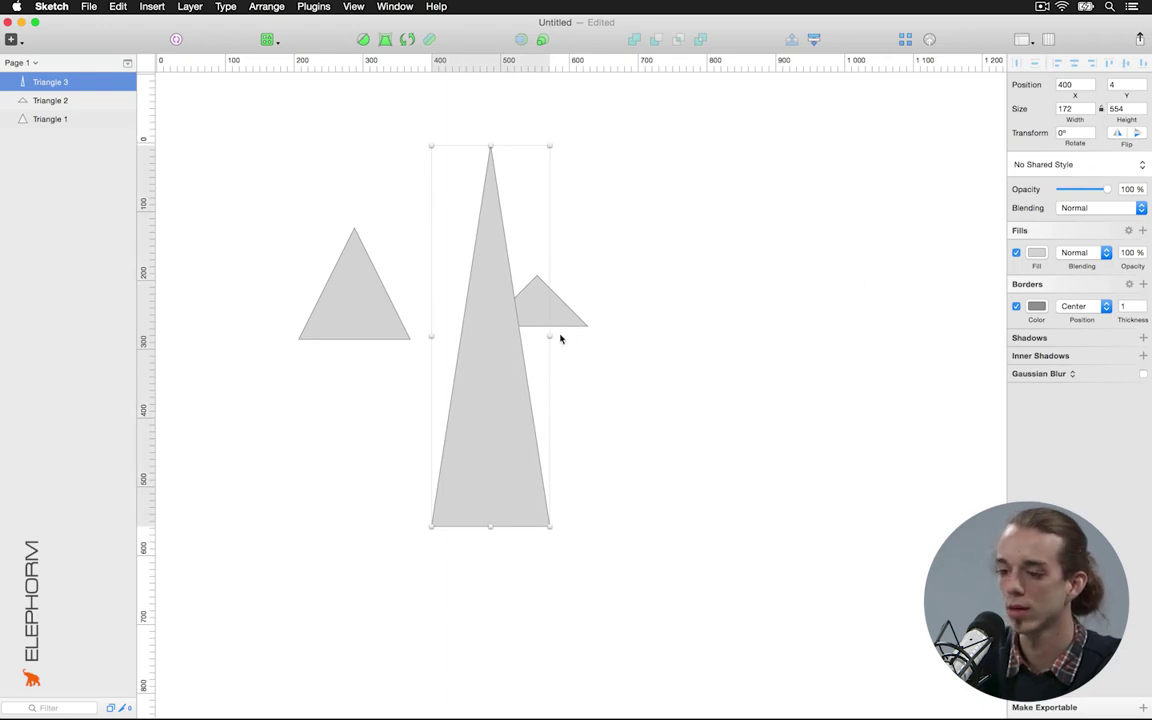
pyautogui.moveTo(546, 337); pyautogui.dragTo(852, 337)
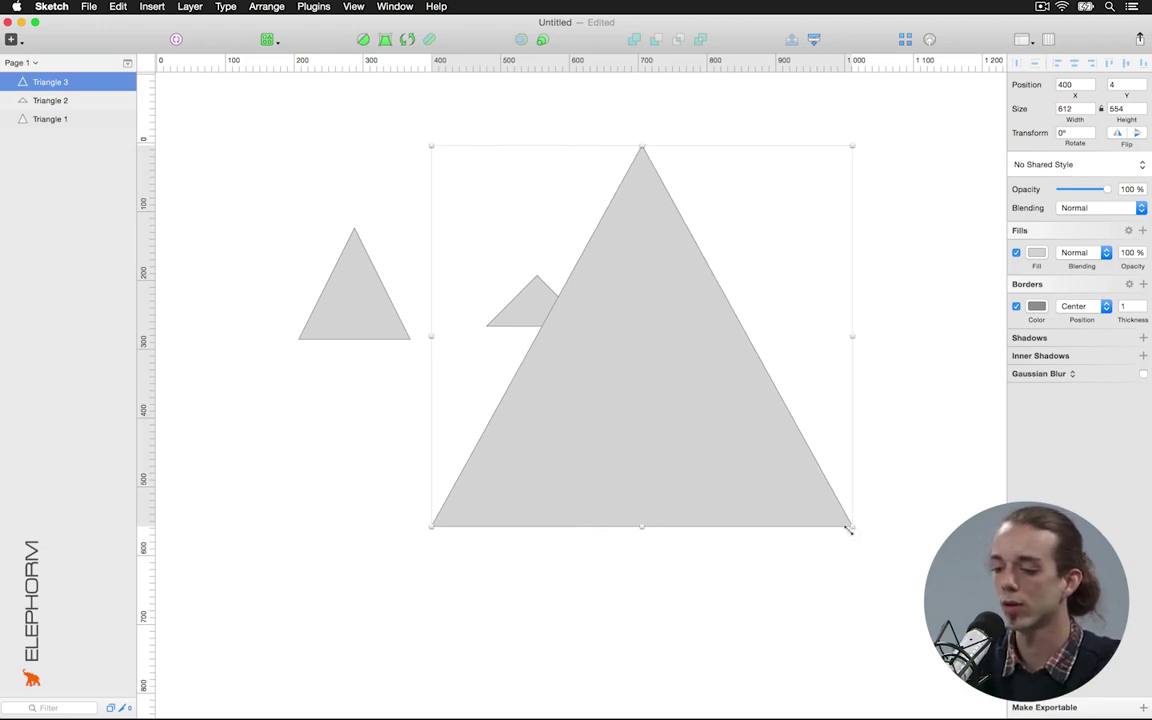
pyautogui.moveTo(849, 530)
pyautogui.mouseDown()
pyautogui.moveTo(715, 437)
pyautogui.moveTo(548, 347)
pyautogui.moveTo(537, 303)
pyautogui.mouseUp()
pyautogui.moveTo(489, 200); pyautogui.dragTo(744, 269)
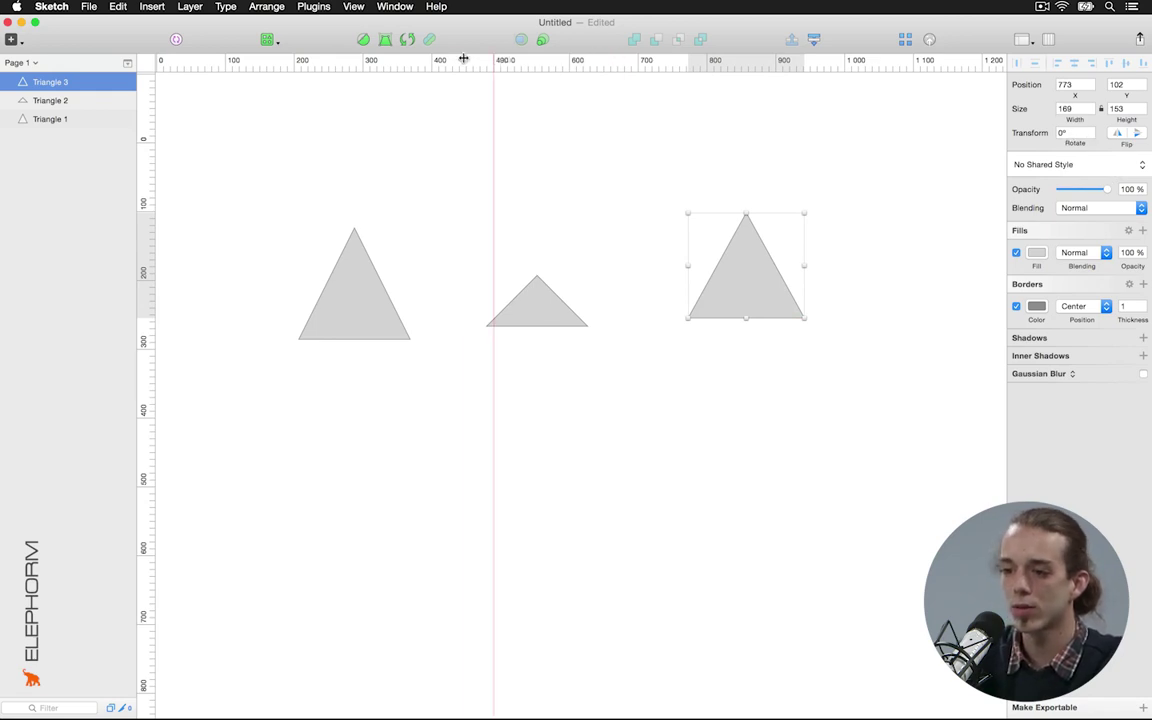
# Rotate Triangle 3, then enter an exact 45° angle in the Inspector Rotate field
pyautogui.click(413, 43)
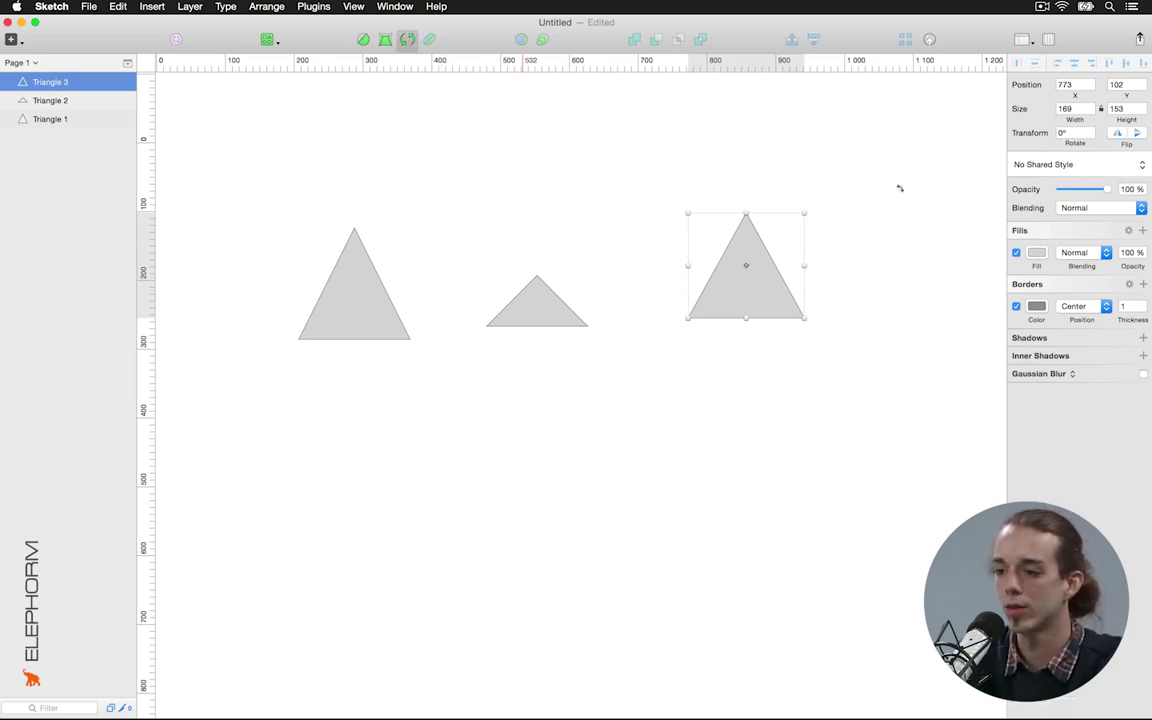
pyautogui.moveTo(890, 180); pyautogui.dragTo(811, 346)
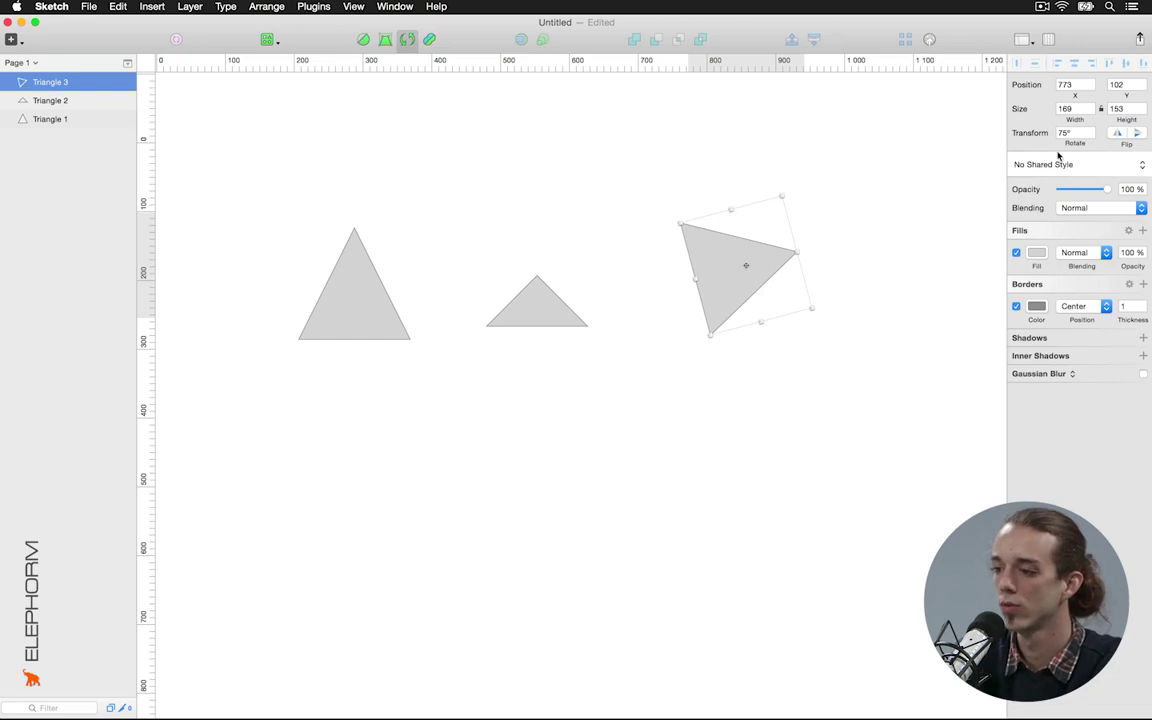
pyautogui.click(1077, 136)
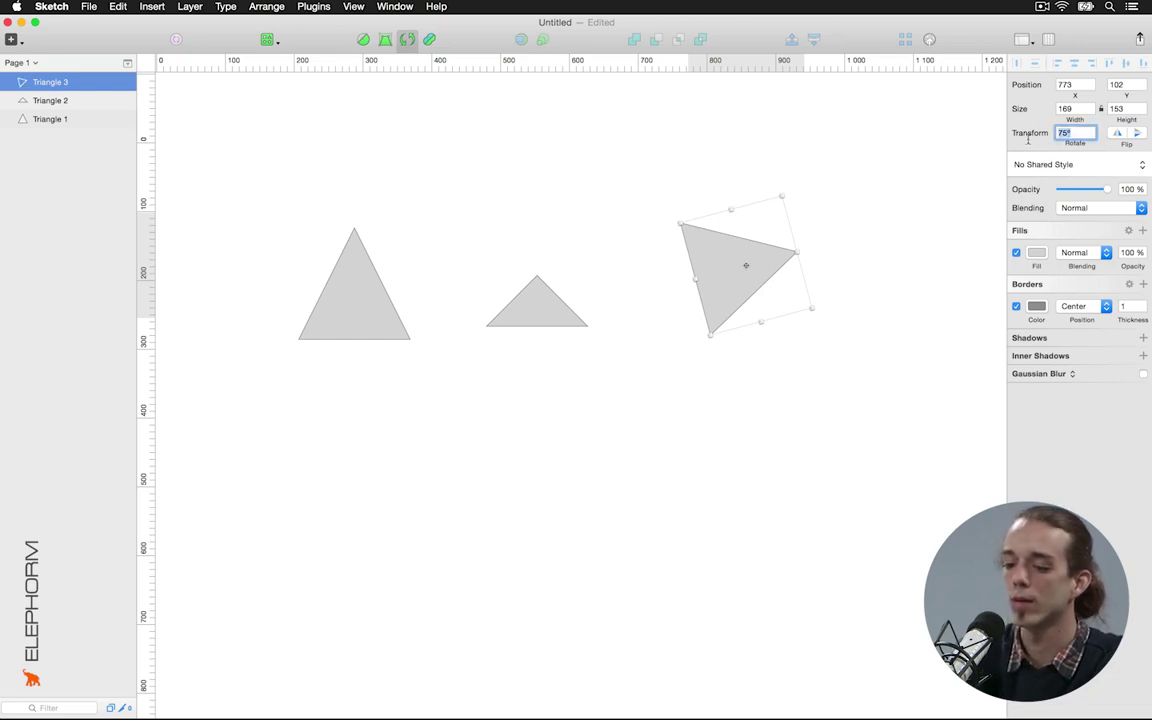
pyautogui.write('45')
pyautogui.press('Return')
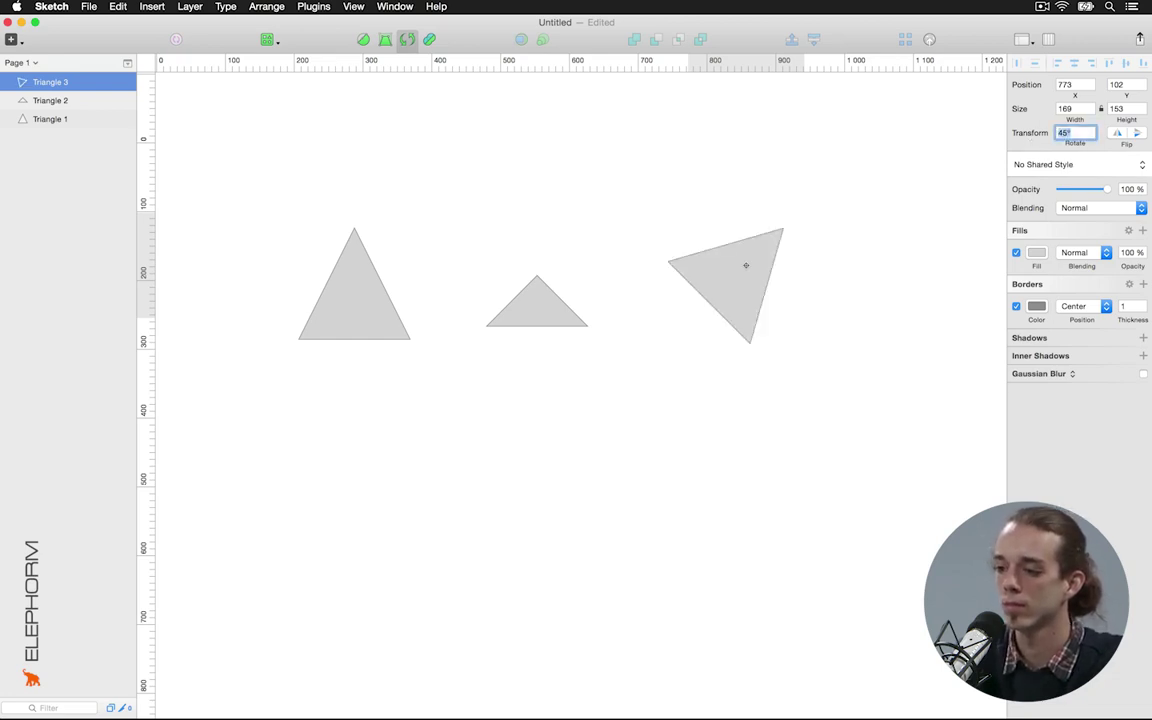
pyautogui.click(751, 158)
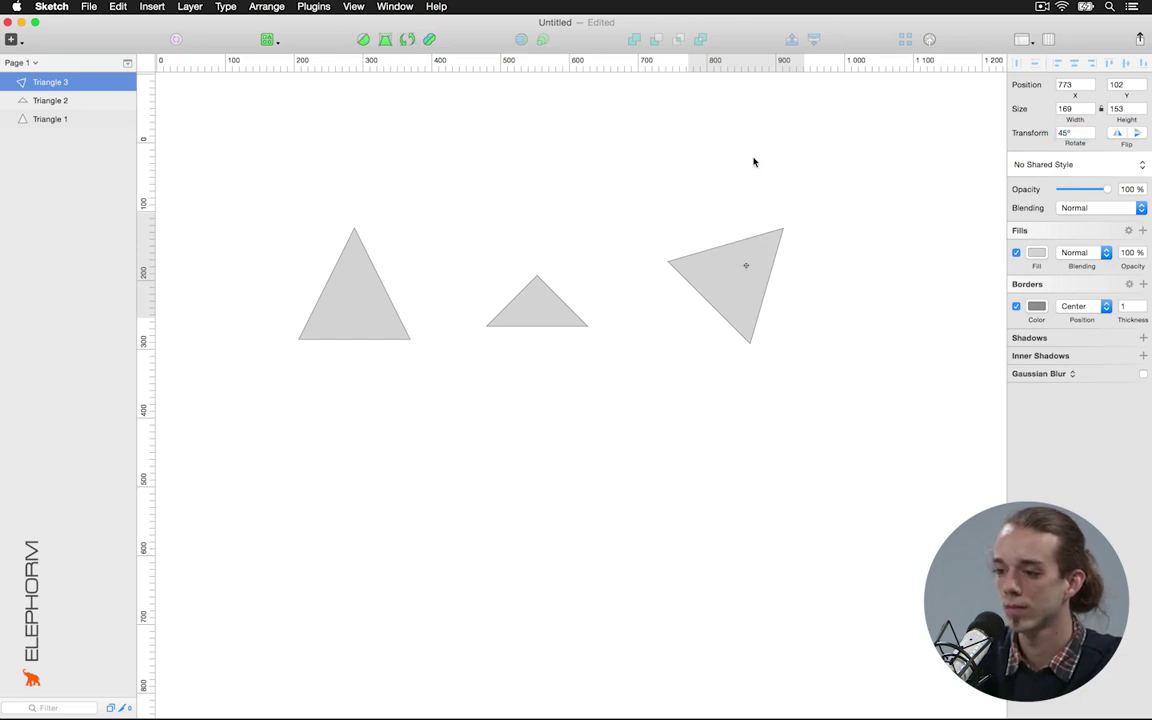
# Top-align Triangle 2 with Triangle 3 using the align buttons, then shift the rotated triangle further right
pyautogui.moveTo(837, 175); pyautogui.dragTo(532, 365)
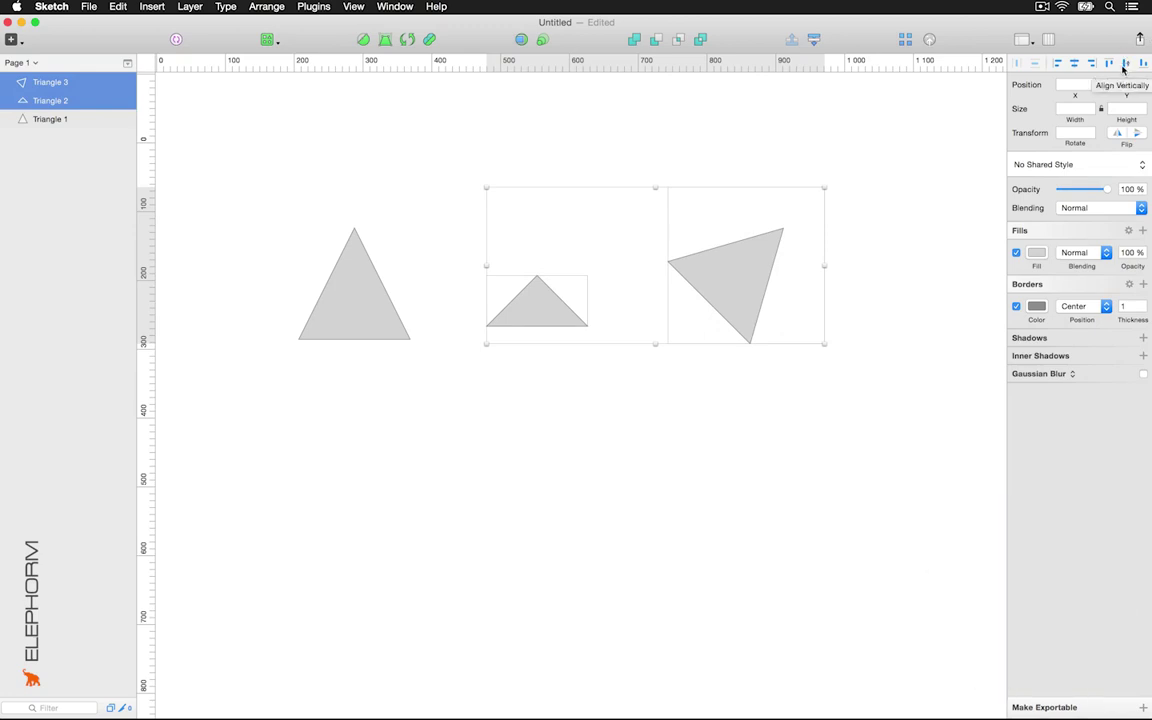
pyautogui.click(1123, 64)
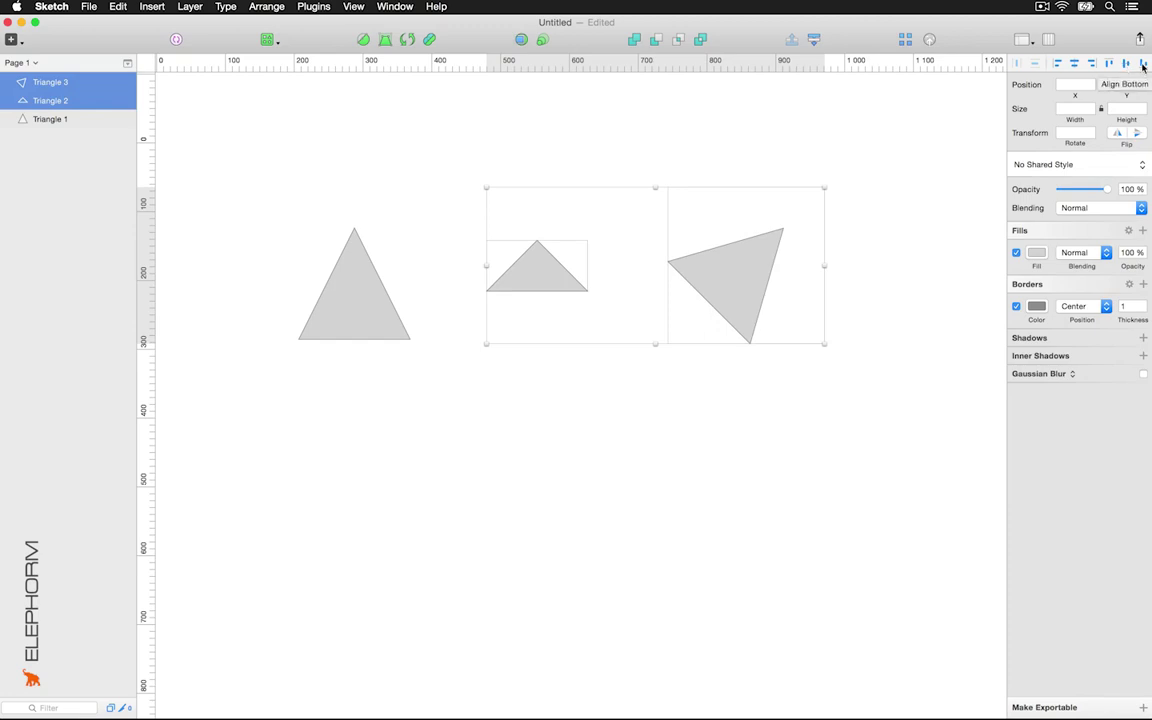
pyautogui.click(1143, 64)
pyautogui.click(1109, 64)
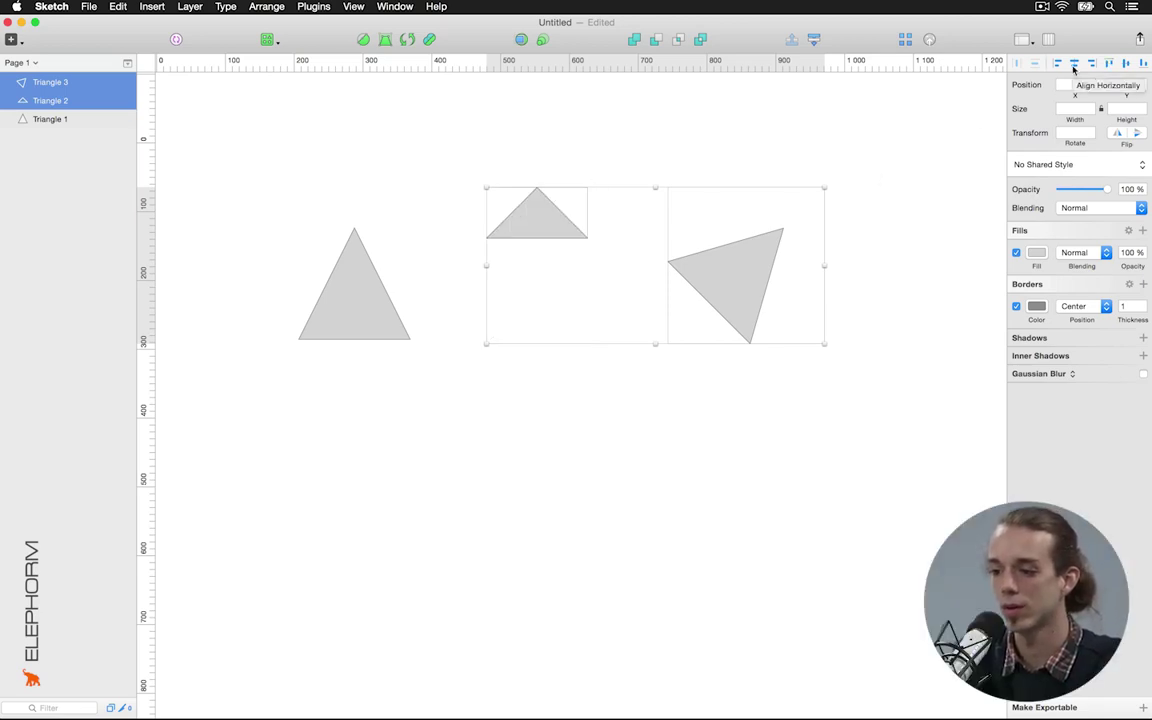
pyautogui.click(1074, 64)
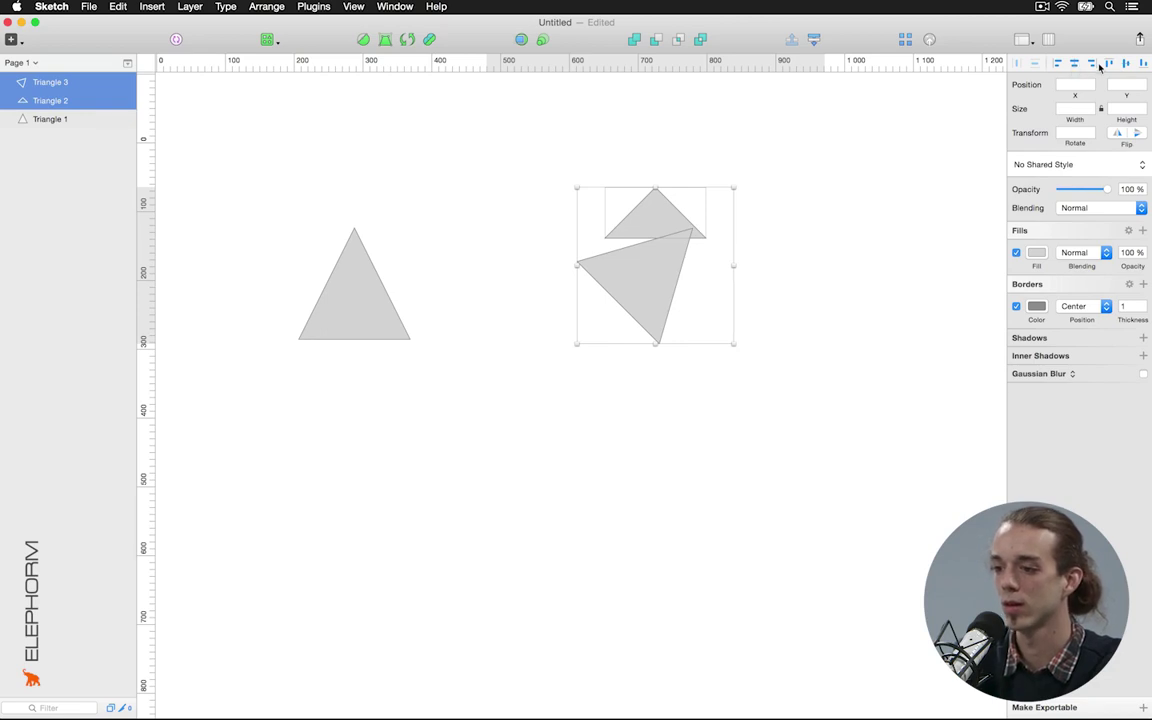
pyautogui.click(1093, 64)
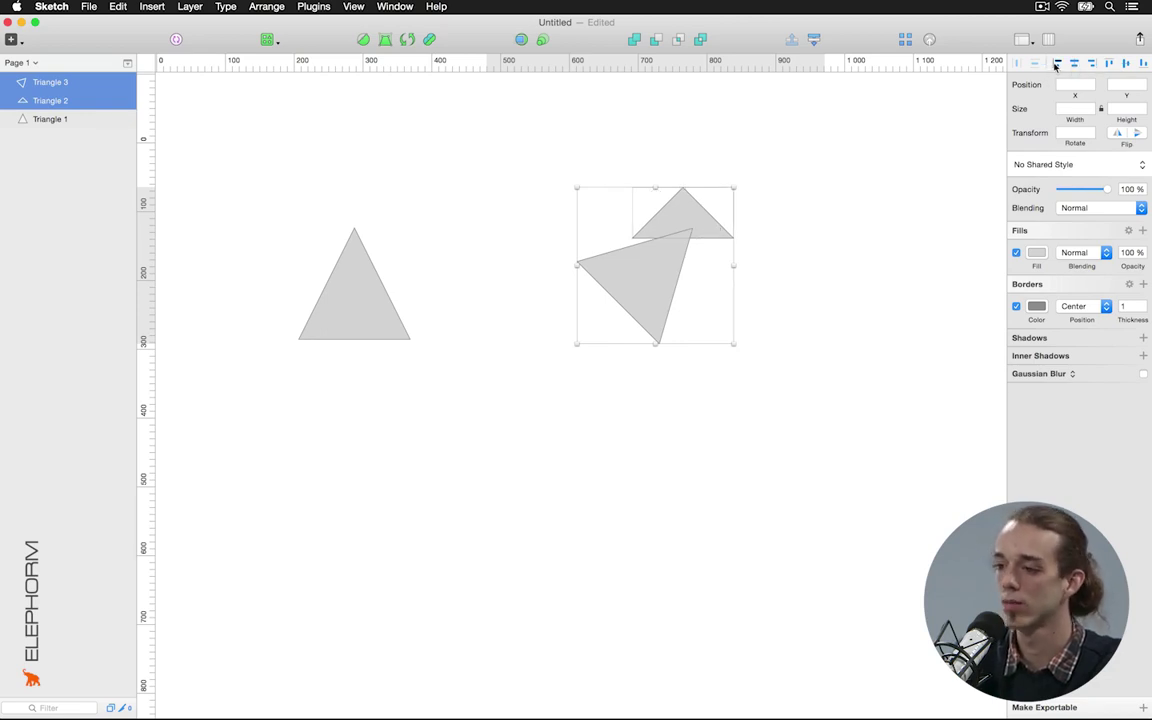
pyautogui.click(1057, 64)
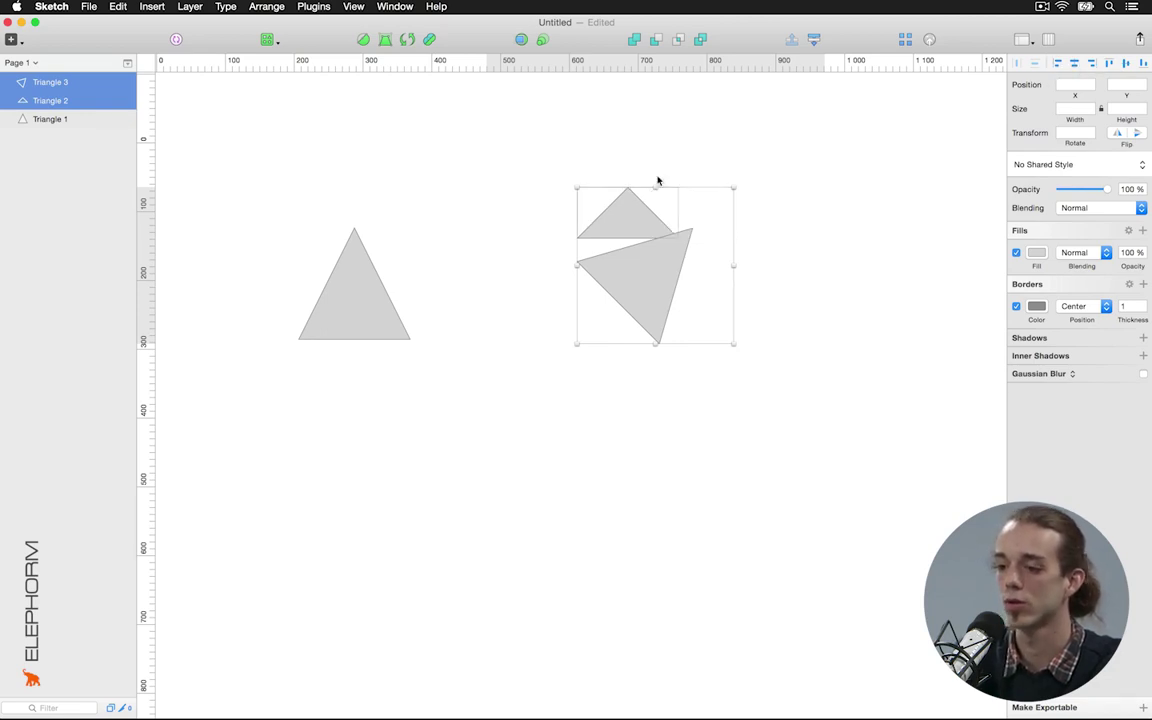
pyautogui.click(598, 328)
pyautogui.moveTo(656, 291); pyautogui.dragTo(787, 291)
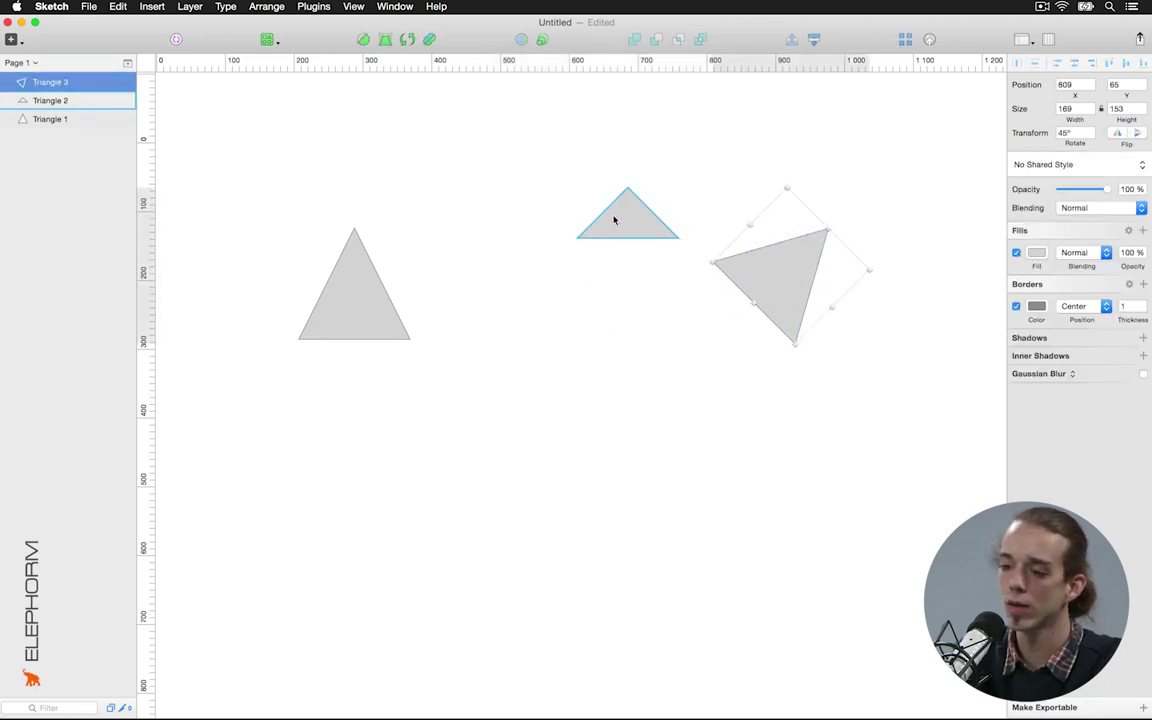
# Nudge the small triangle into place, then distribute all three triangles evenly horizontally
pyautogui.moveTo(614, 213); pyautogui.dragTo(519, 290)
pyautogui.moveTo(280, 162); pyautogui.dragTo(785, 379)
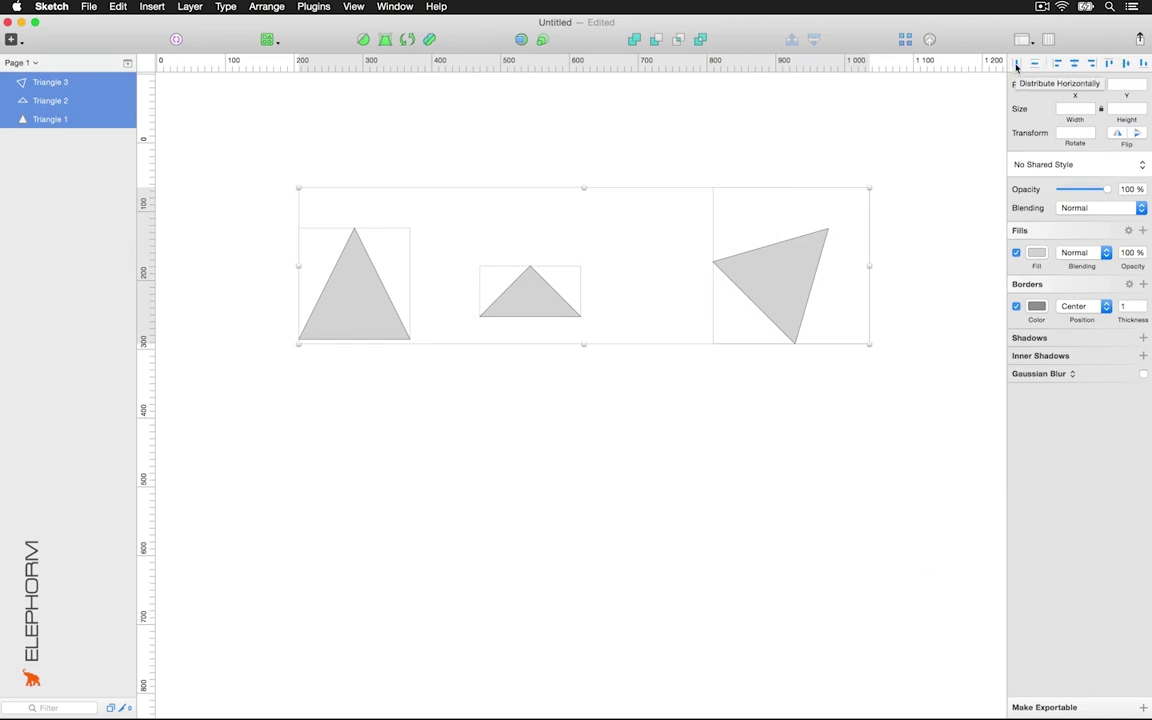
pyautogui.click(1016, 66)
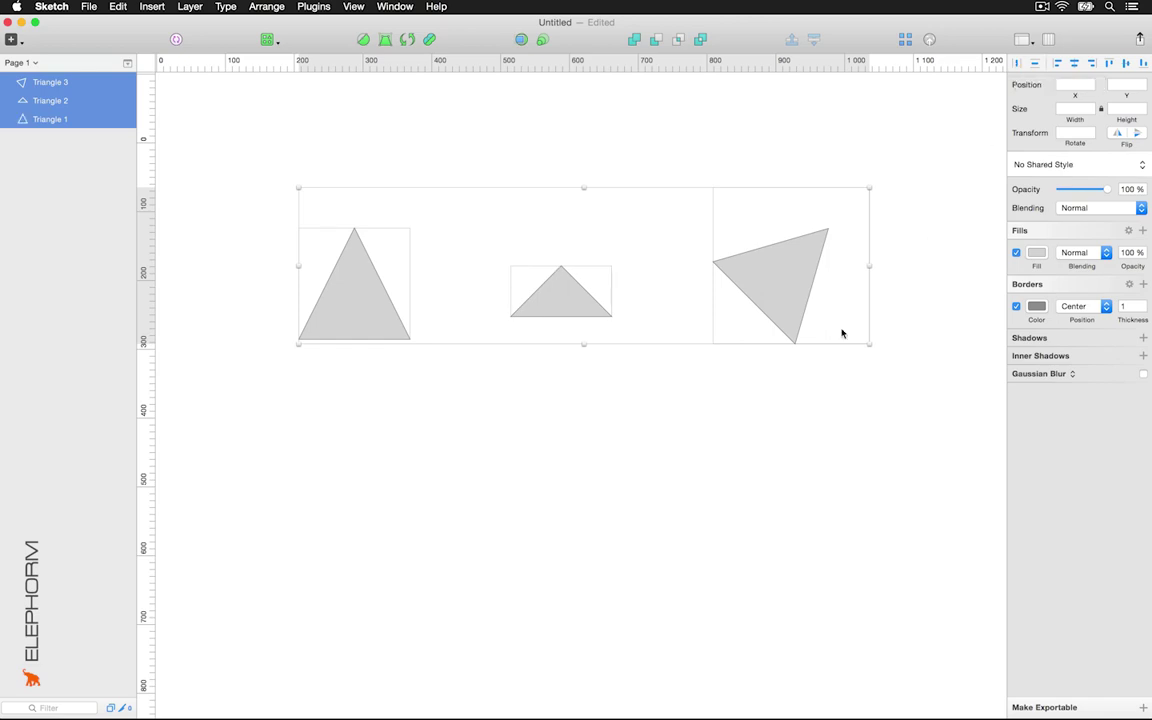
# Flip Triangle 3 vertically and horizontally with the Transform row flip buttons
pyautogui.click(709, 411)
pyautogui.click(766, 289)
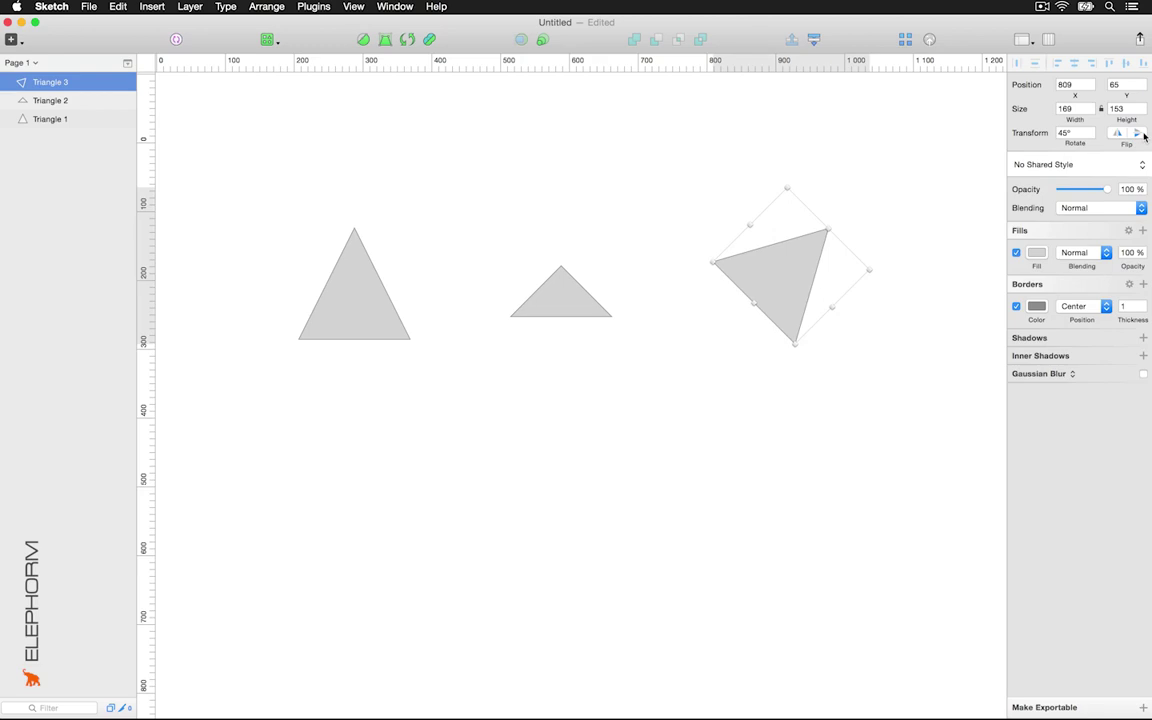
pyautogui.click(1143, 134)
pyautogui.click(1116, 136)
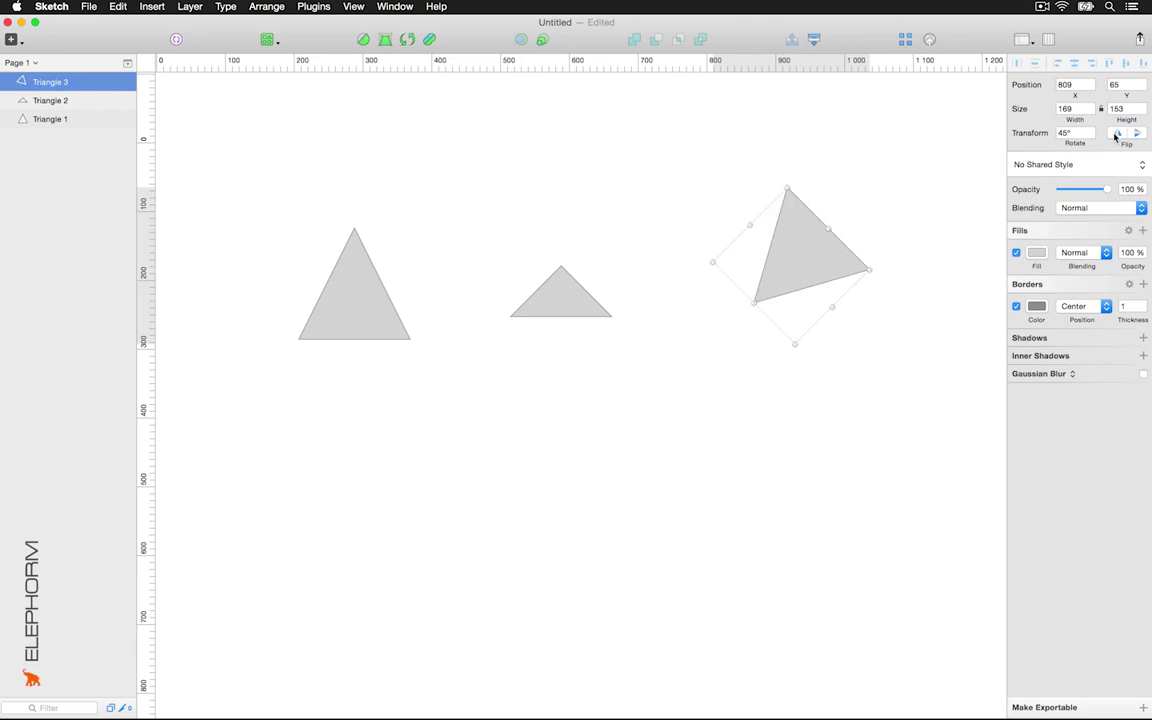
pyautogui.click(809, 119)
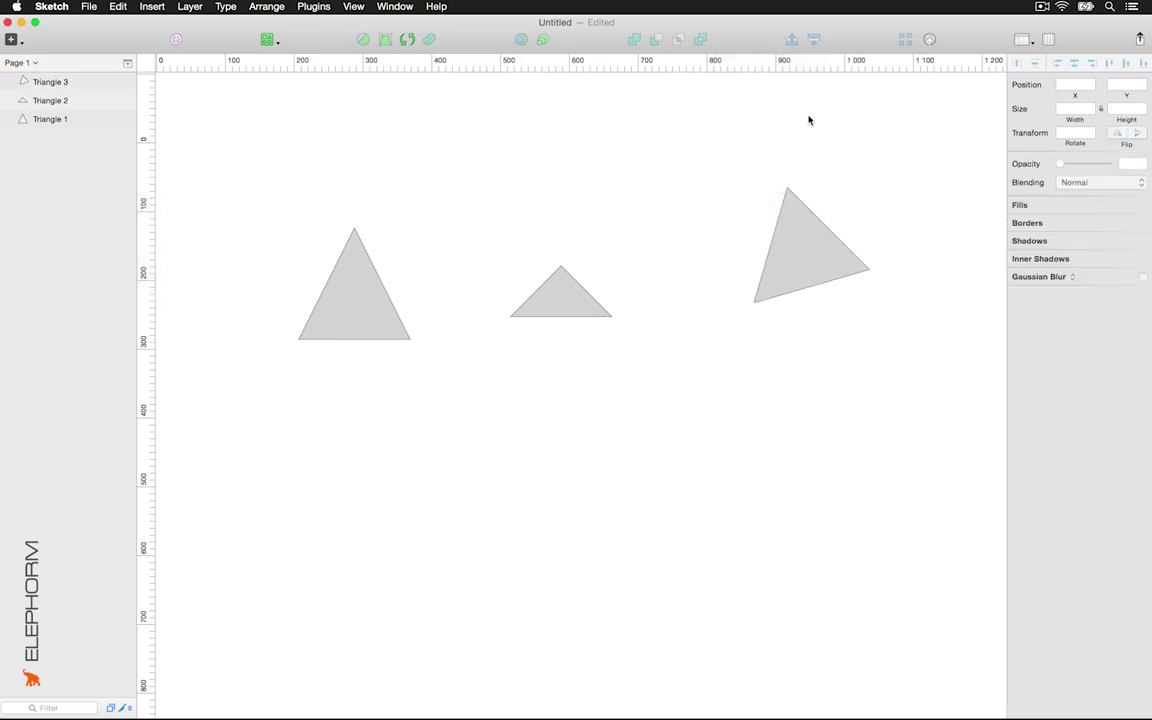
# Move Triangle 1 up to 381, 17 and Triangle 3 down-left to 315, 289
pyautogui.click(352, 306)
pyautogui.moveTo(352, 306); pyautogui.dragTo(468, 226)
pyautogui.moveTo(781, 245)
pyautogui.mouseDown()
pyautogui.moveTo(680, 400)
pyautogui.moveTo(452, 399)
pyautogui.mouseUp()
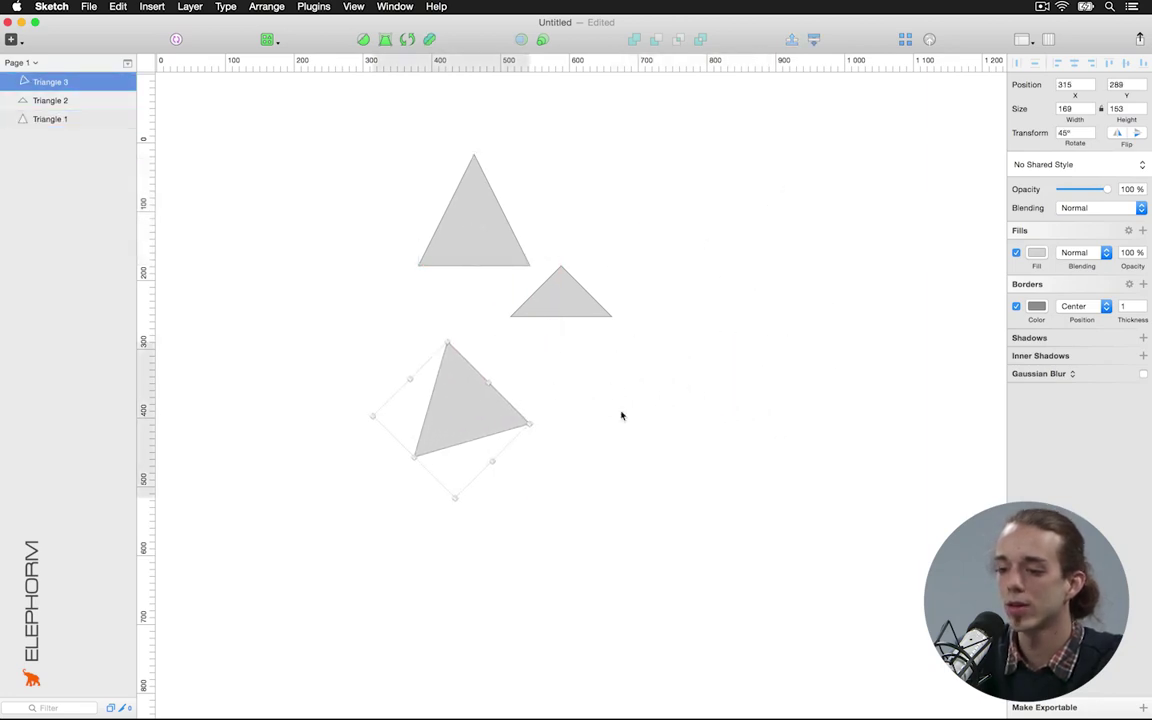
pyautogui.click(741, 413)
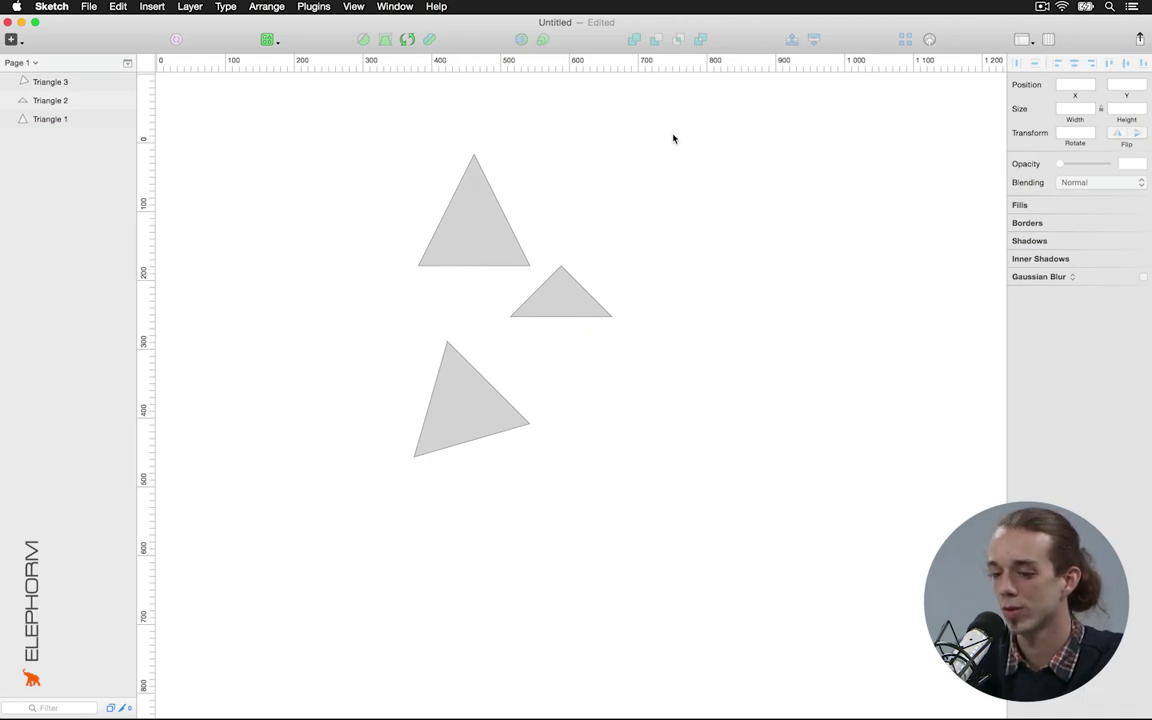
pyautogui.moveTo(673, 139); pyautogui.dragTo(314, 539)
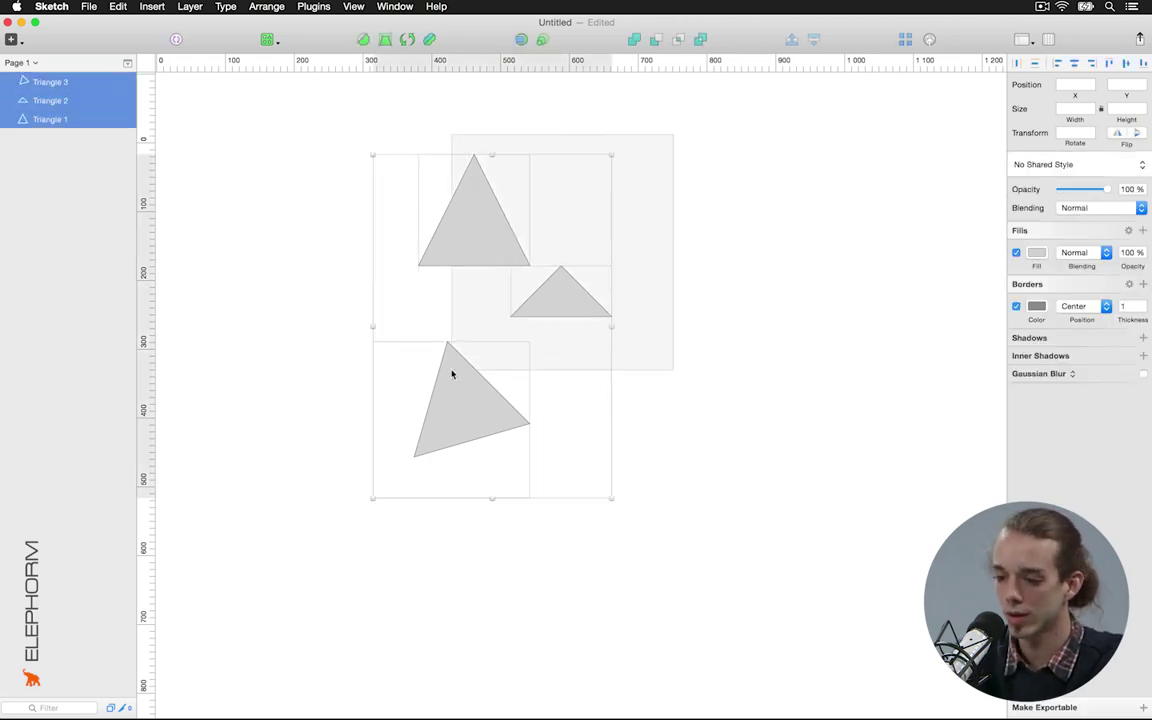
pyautogui.moveTo(314, 539); pyautogui.dragTo(314, 539)
pyautogui.click(312, 272)
pyautogui.moveTo(338, 215); pyautogui.dragTo(557, 387)
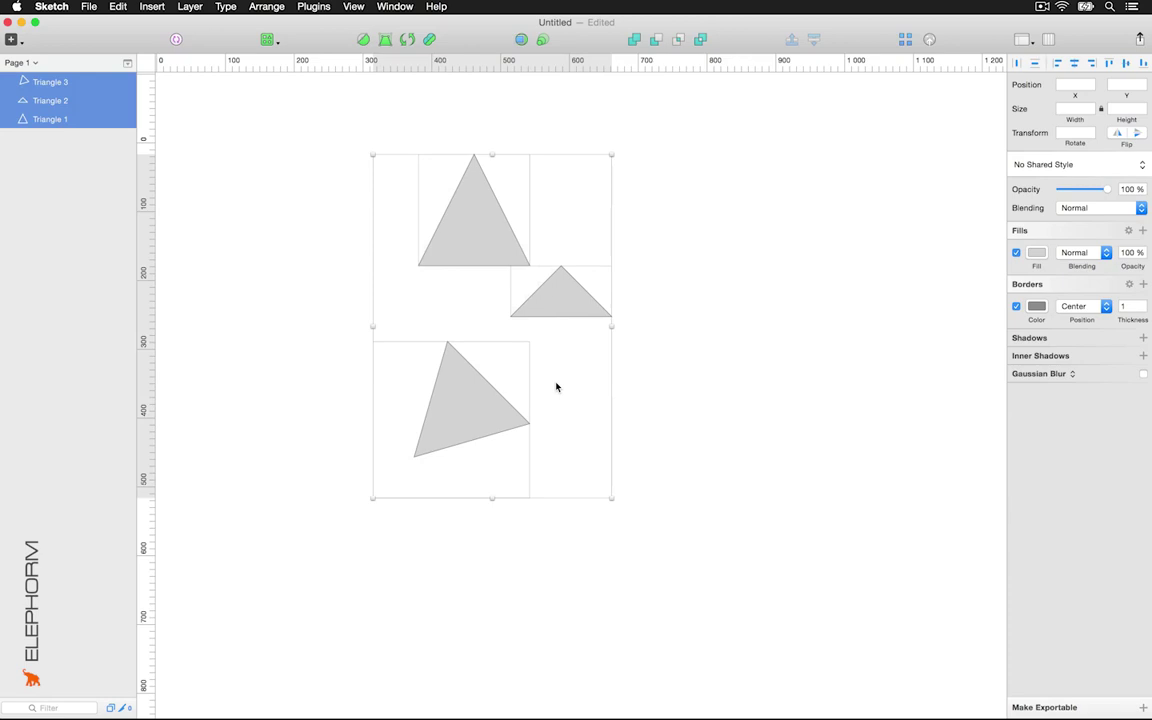
pyautogui.click(293, 306)
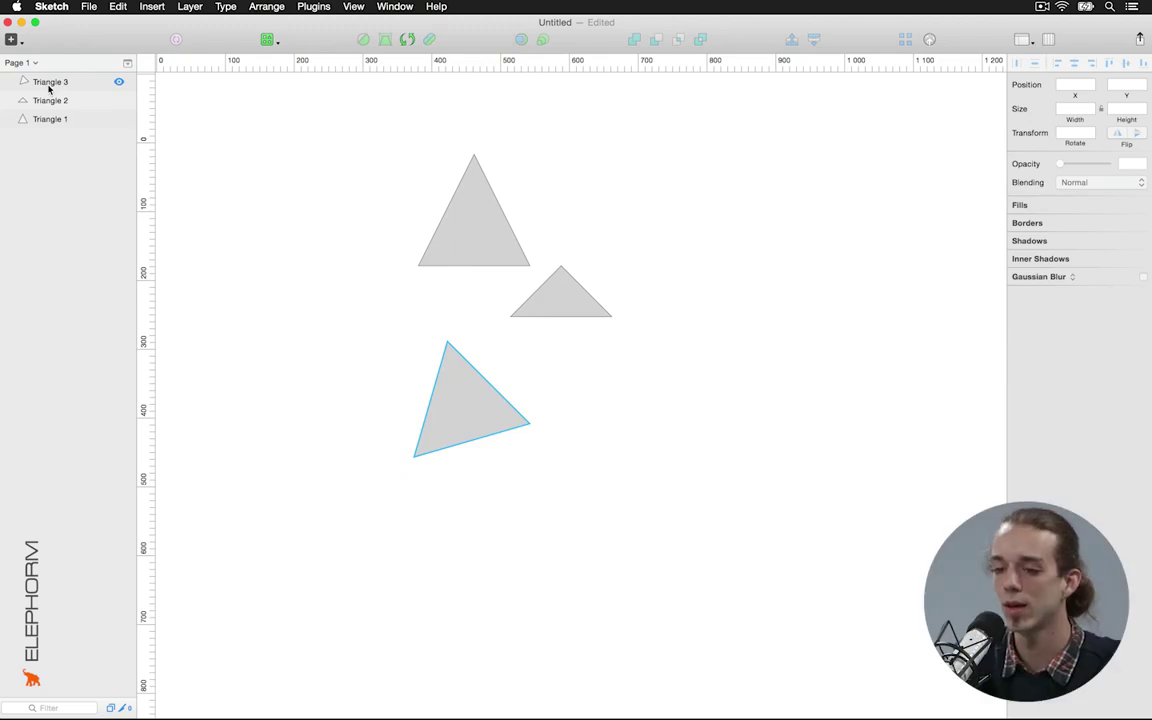
# Check Triangle 3 in the Layers list, then marquee-select all three triangles on the canvas
pyautogui.click(49, 89)
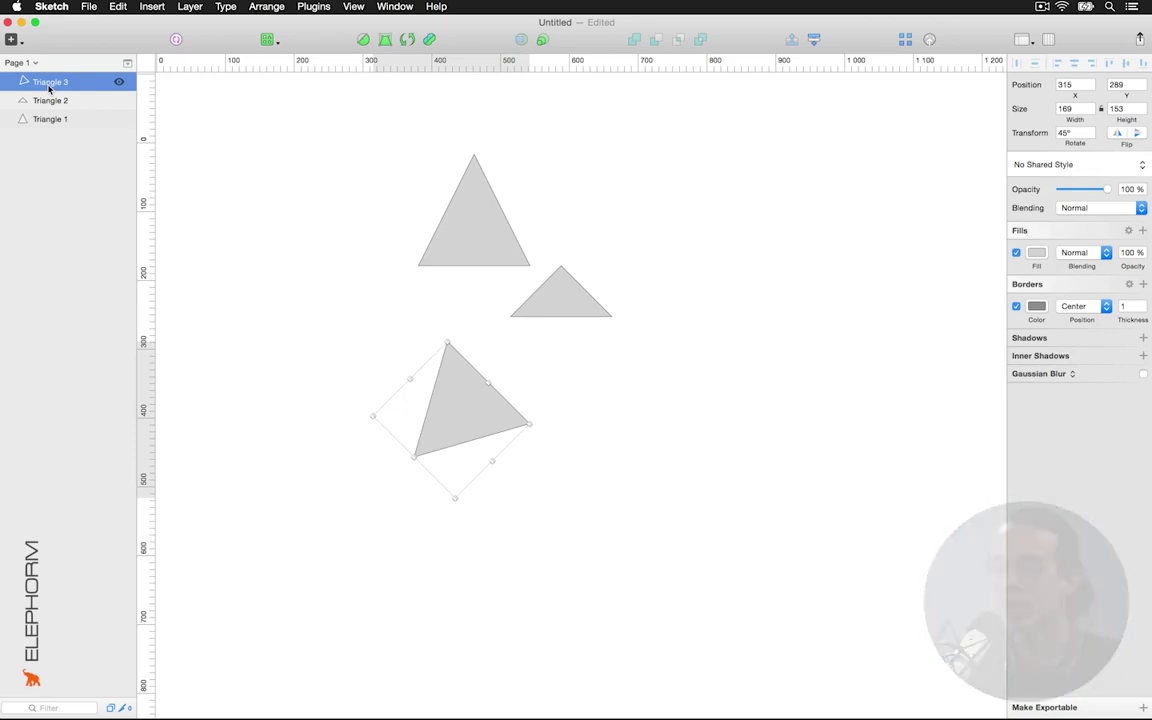
pyautogui.press('Down')
pyautogui.press('Down')
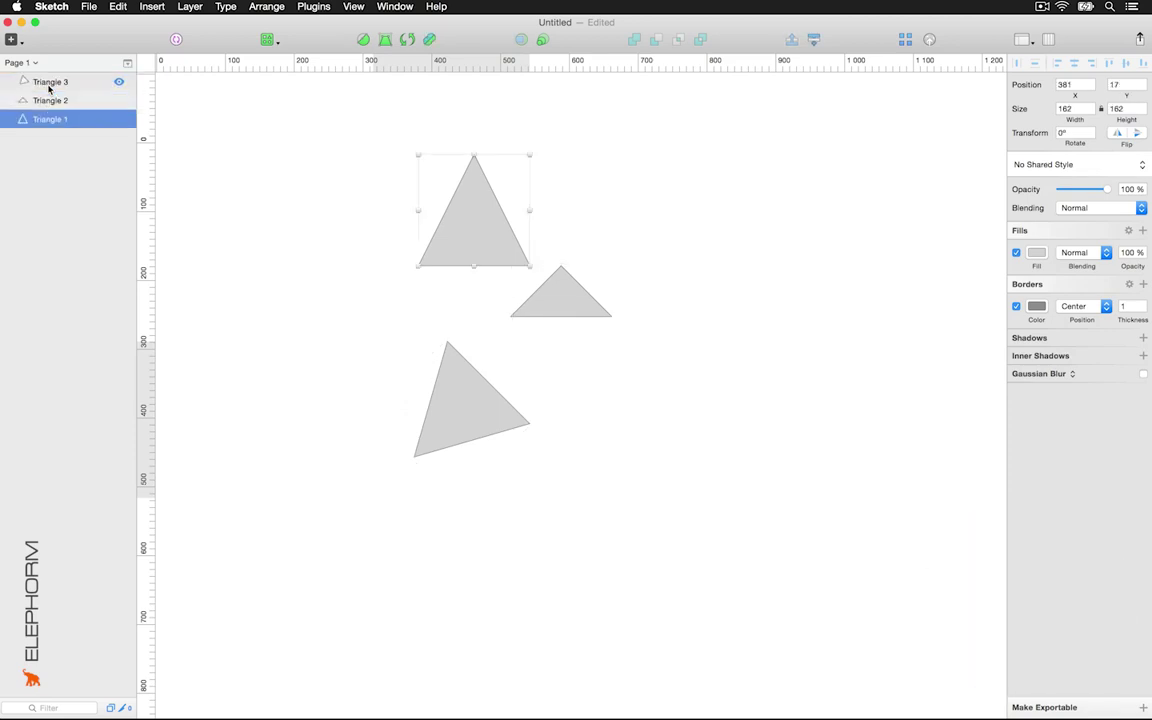
pyautogui.press('Up')
pyautogui.press('Up')
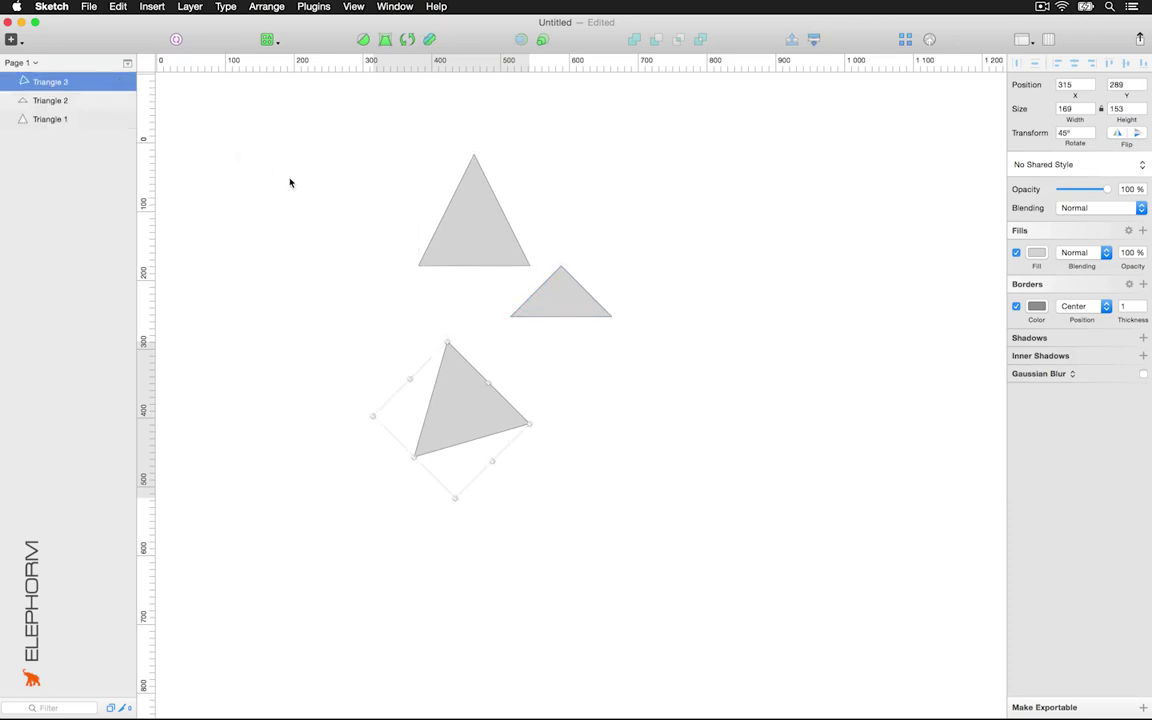
pyautogui.moveTo(290, 182); pyautogui.dragTo(505, 345)
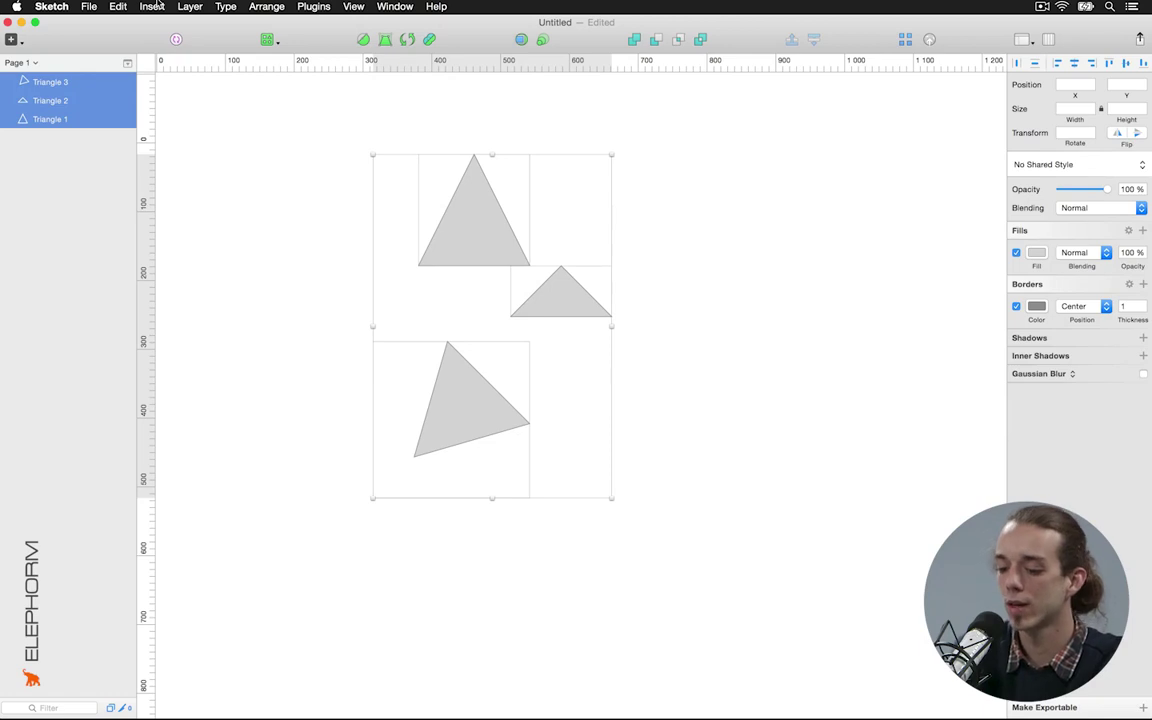
# Group the three triangles with Cmd+G into a 347×500 group and select the group
pyautogui.press('super+g')
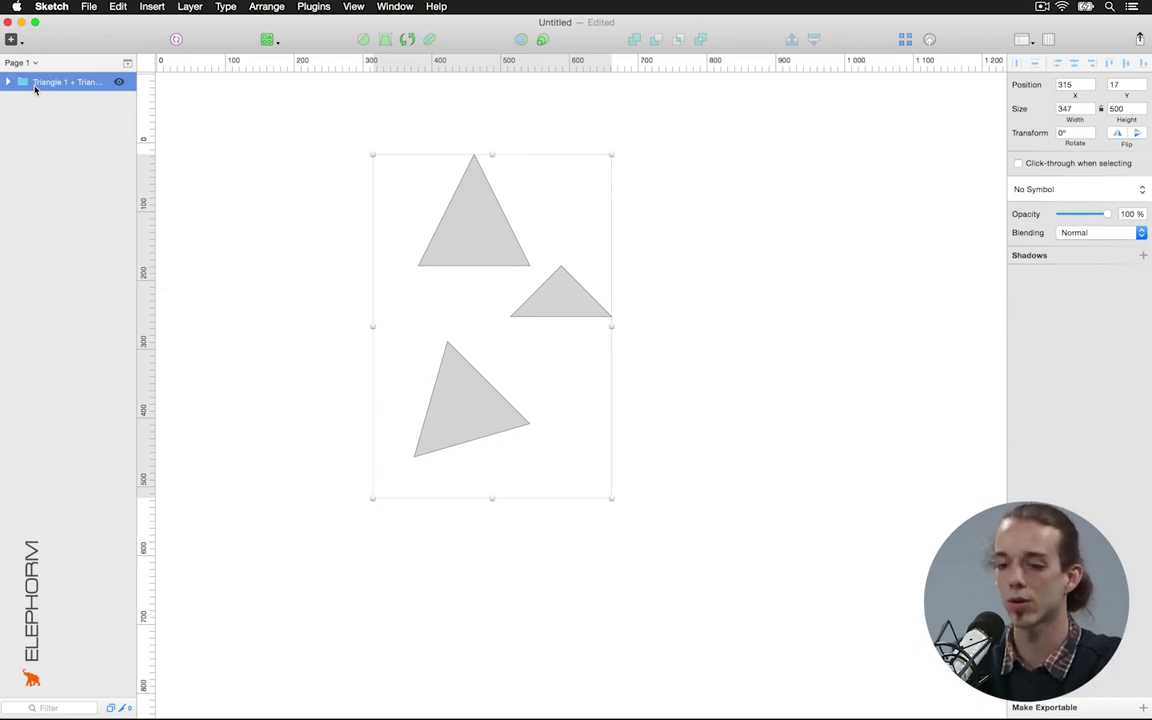
pyautogui.press('Return')
pyautogui.press('Tab')
pyautogui.press('Tab')
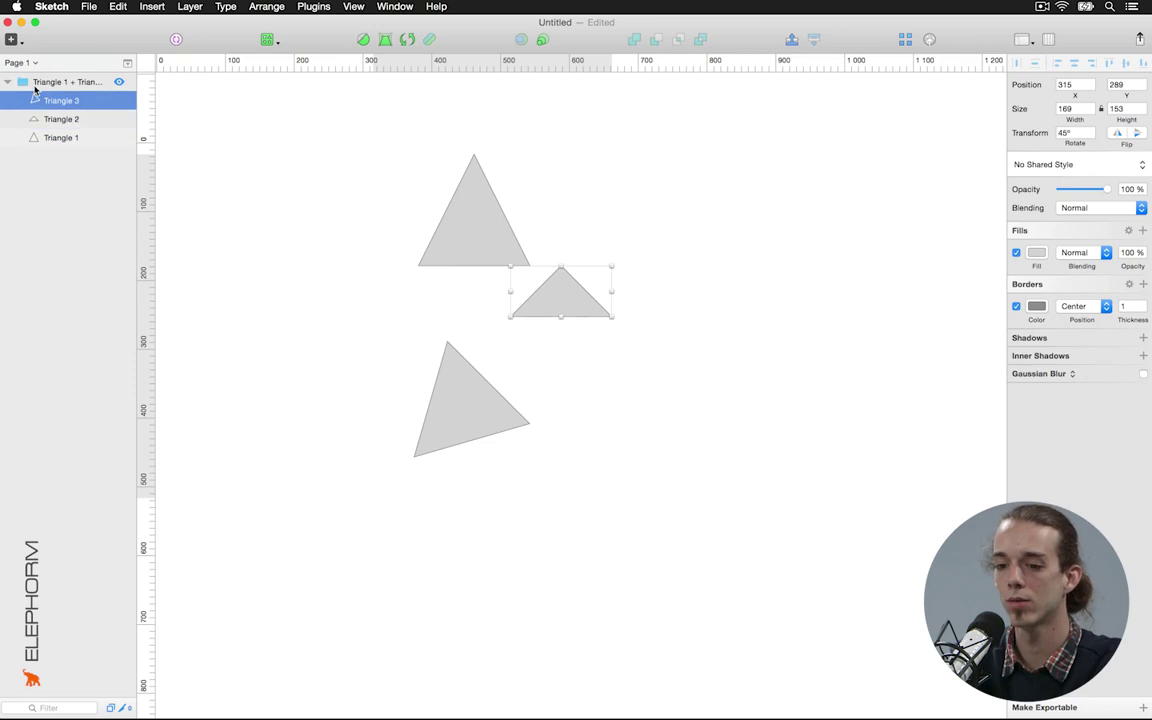
pyautogui.hotkey('shift', 'Tab')
pyautogui.hotkey('shift', 'Tab')
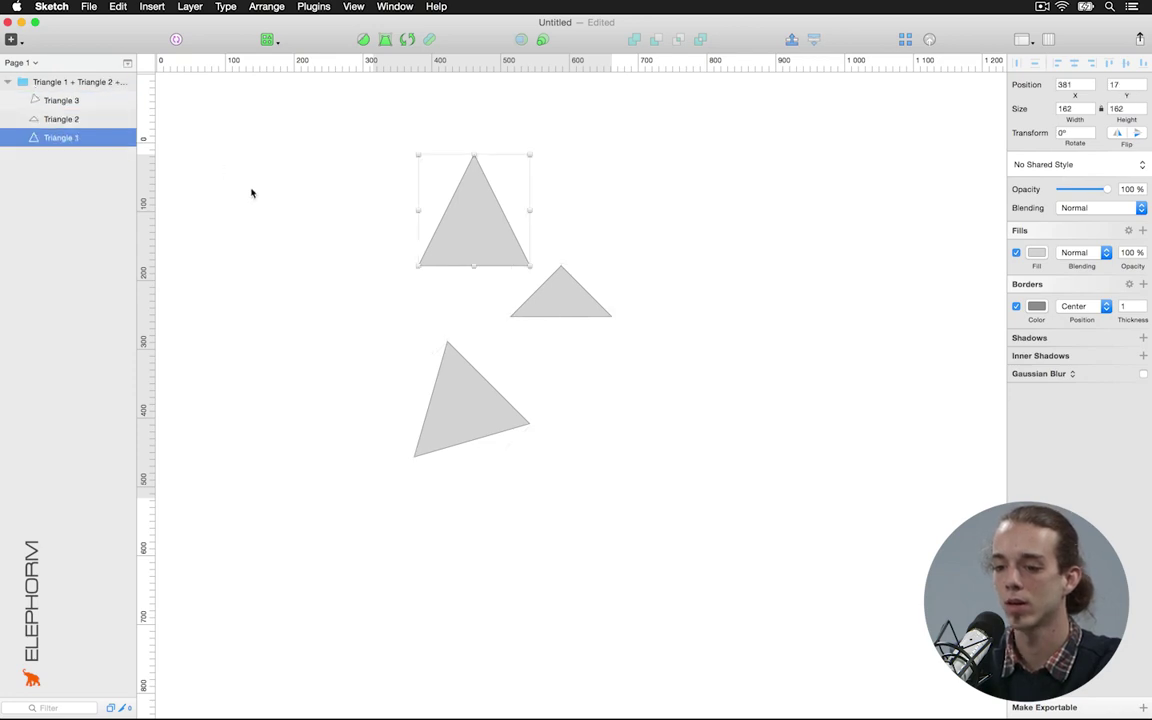
pyautogui.click(251, 193)
pyautogui.click(491, 243)
pyautogui.click(500, 234)
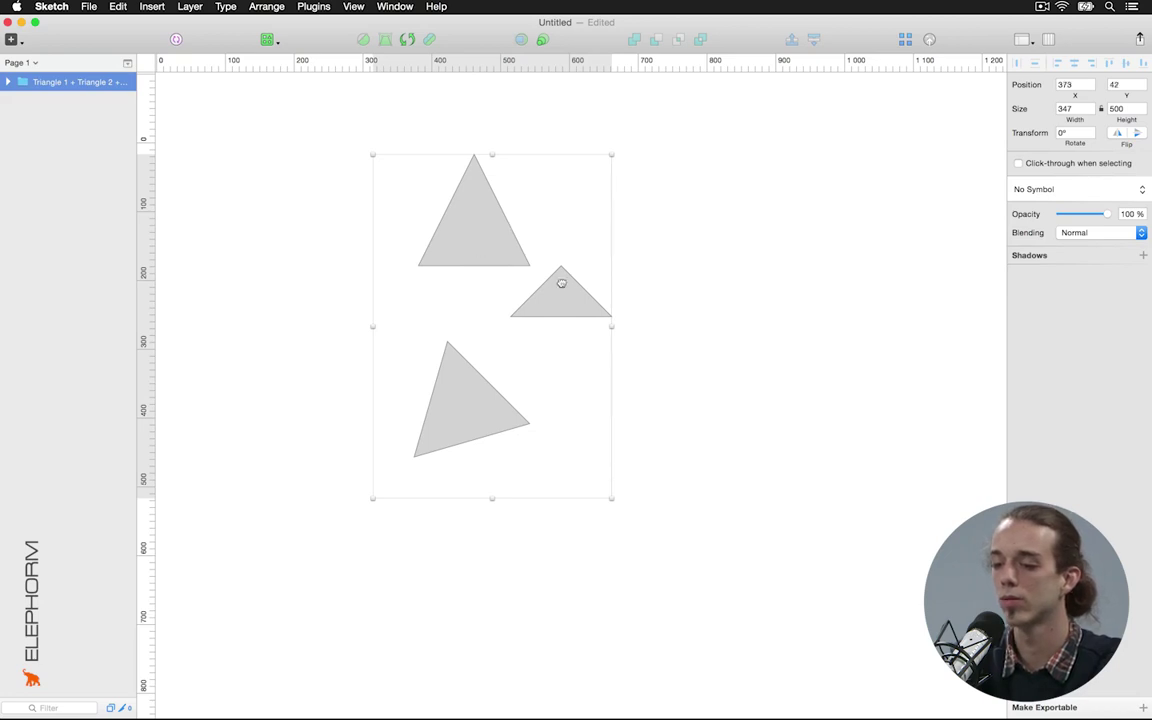
# Move the triangle group right and shrink it to about 215 by 310
pyautogui.moveTo(480, 247); pyautogui.dragTo(558, 241)
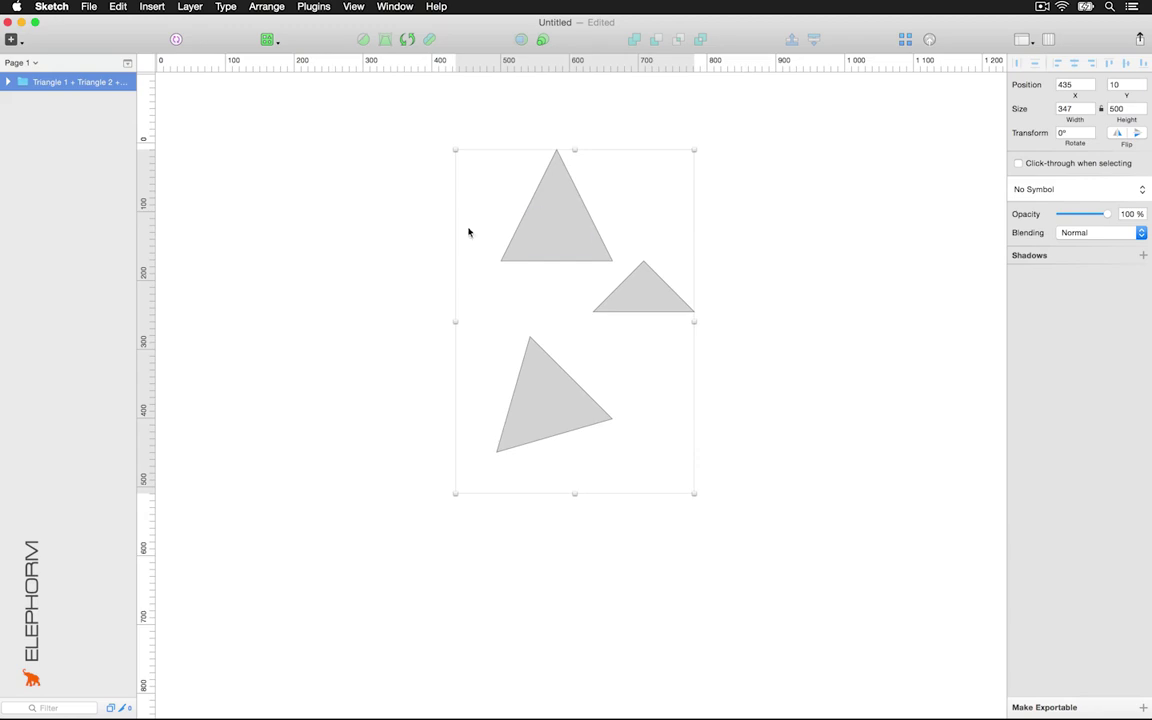
pyautogui.click(546, 225)
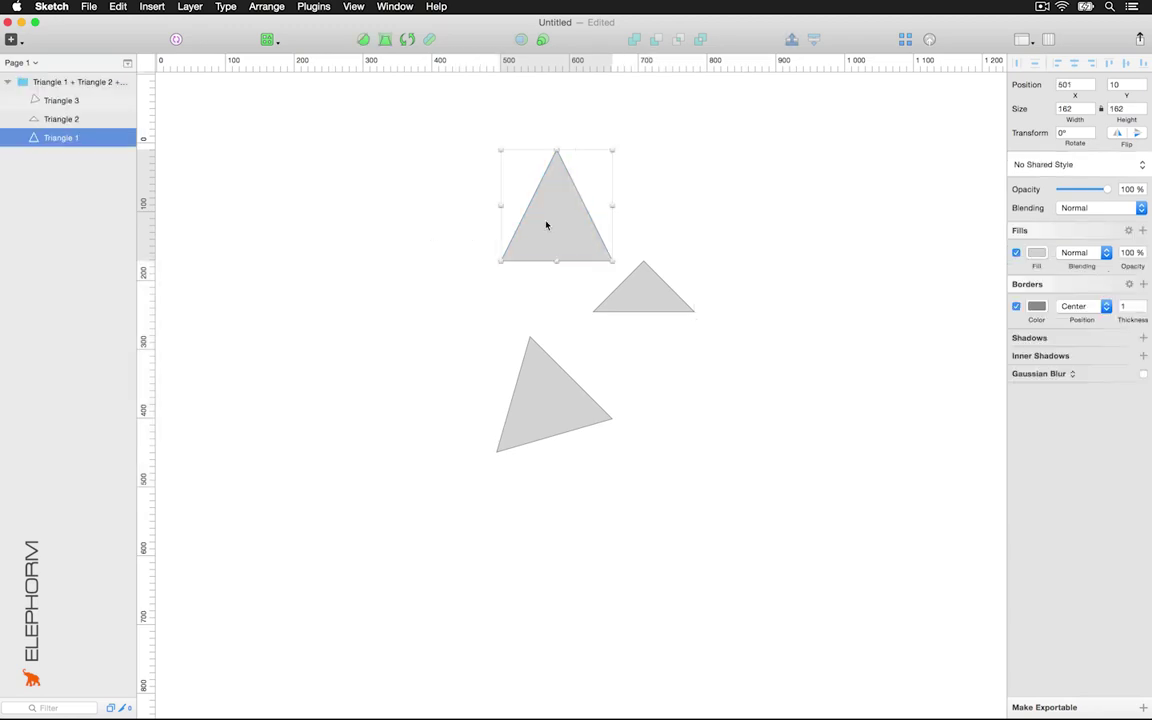
pyautogui.press('Escape')
pyautogui.moveTo(694, 321)
pyautogui.mouseDown()
pyautogui.moveTo(742, 323)
pyautogui.moveTo(604, 322)
pyautogui.mouseUp()
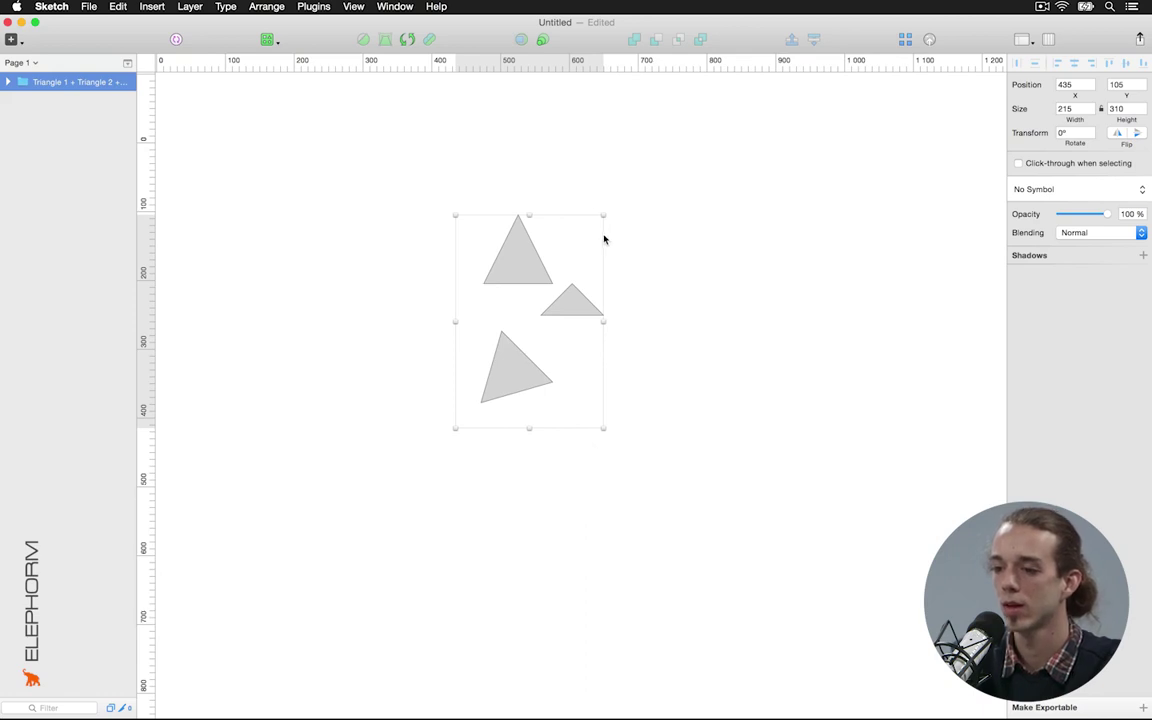
# View the Scale Layers options for the group (215px by 310px at 100 %), then cancel
pyautogui.click(542, 42)
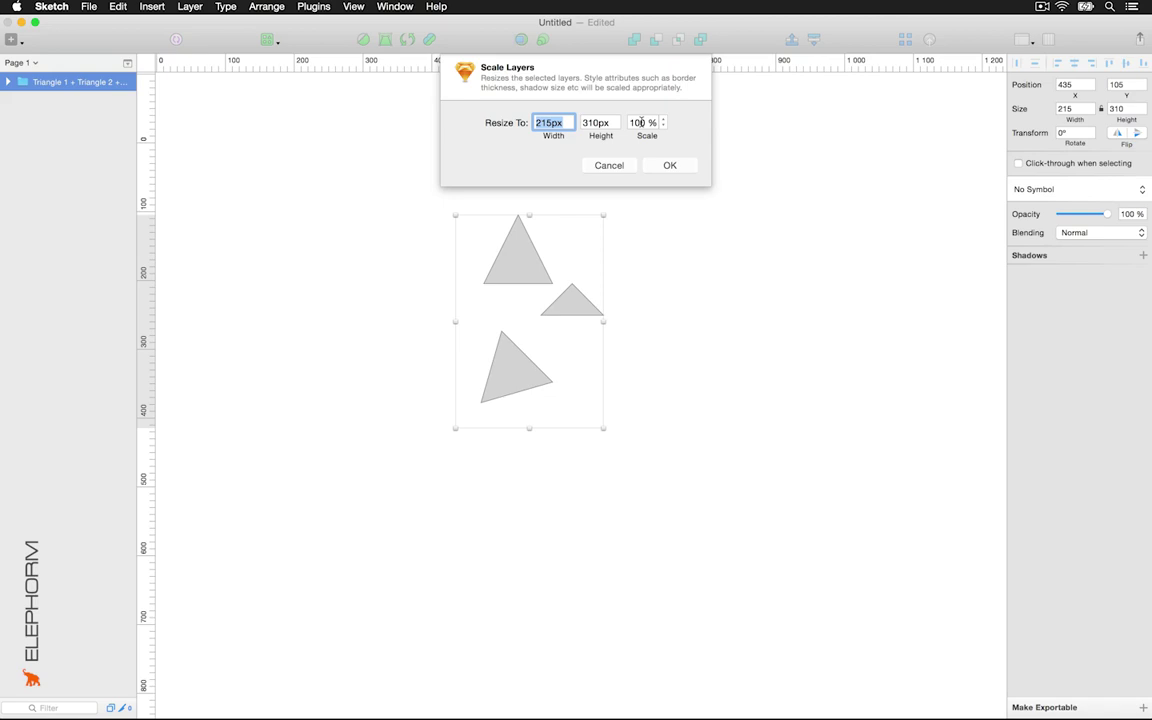
pyautogui.click(626, 171)
# Stretch the triangle group much larger, then shrink it back to about 109 by 167
pyautogui.moveTo(603, 322)
pyautogui.mouseDown()
pyautogui.moveTo(882, 372)
pyautogui.moveTo(970, 374)
pyautogui.mouseUp()
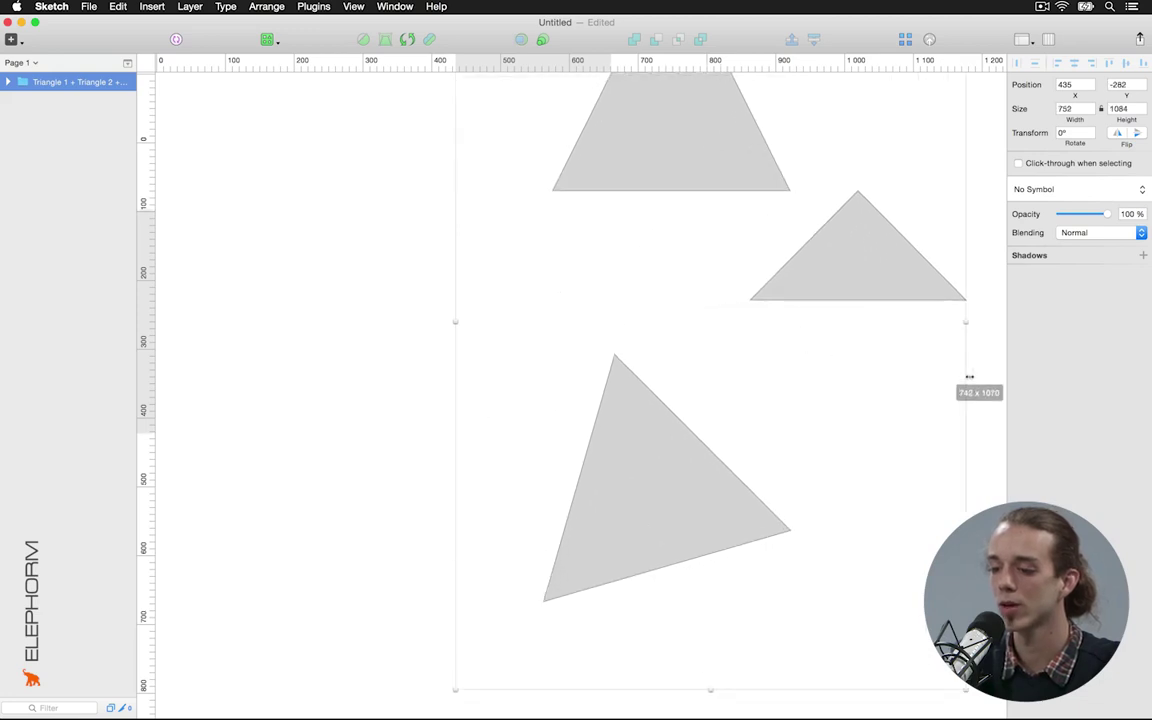
pyautogui.click(867, 266)
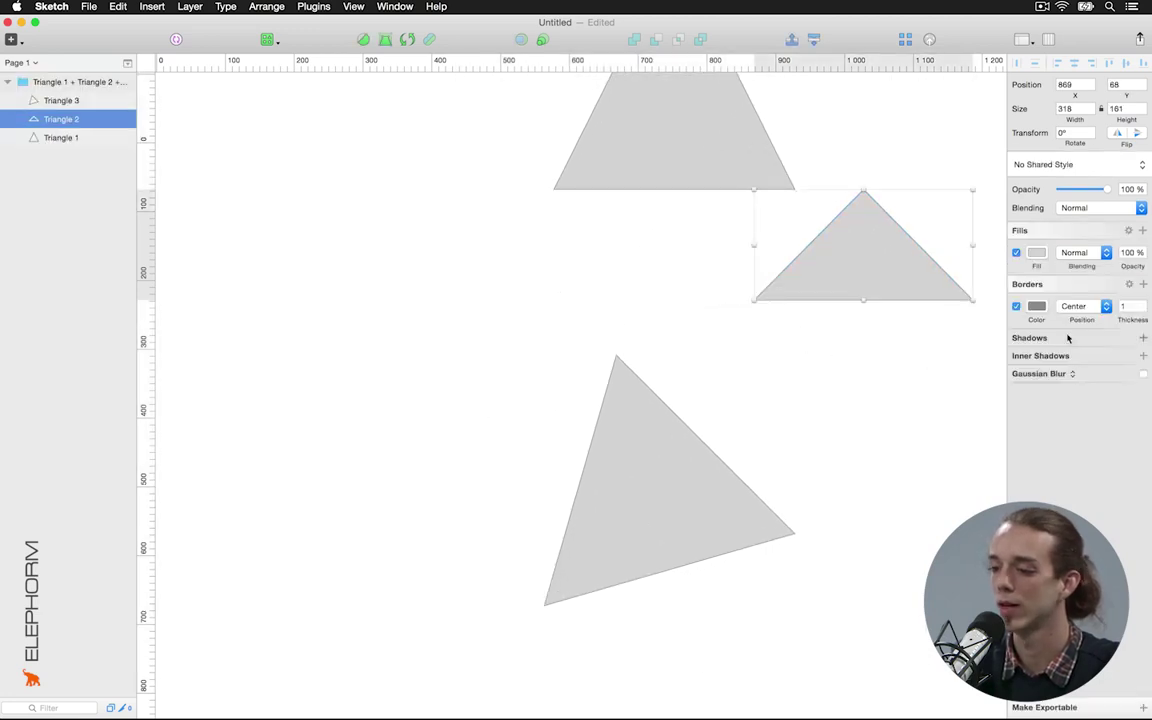
pyautogui.click(977, 231)
pyautogui.click(920, 262)
pyautogui.moveTo(970, 278); pyautogui.dragTo(613, 266)
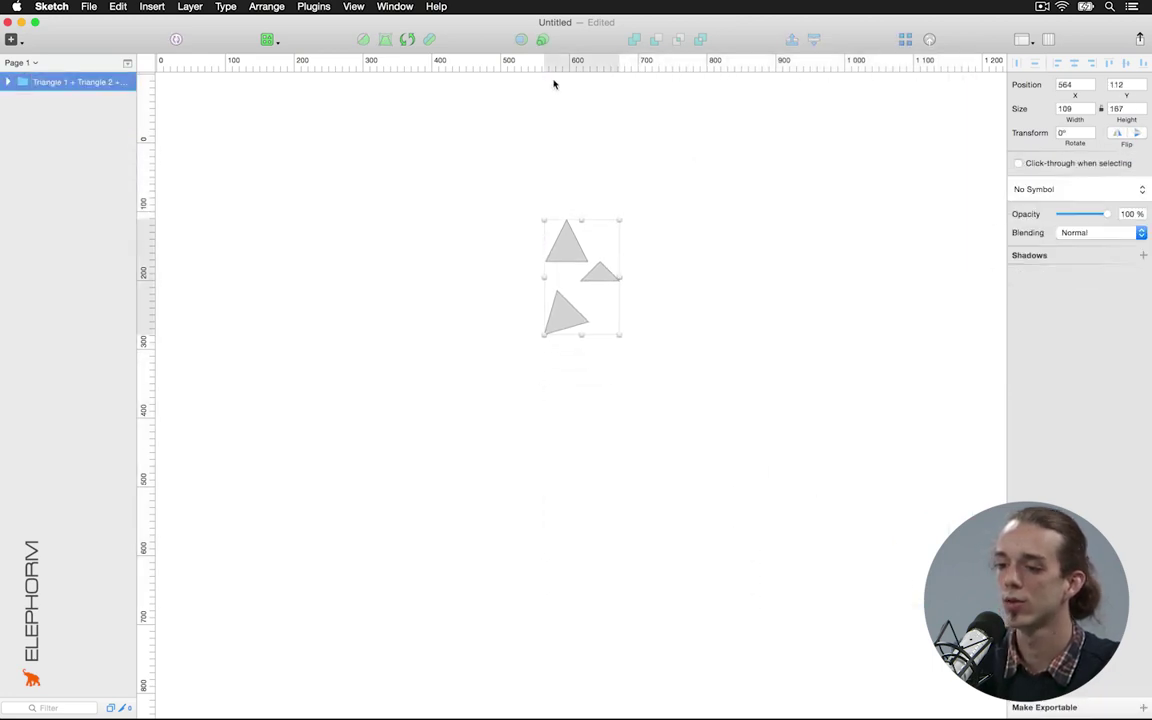
# Scale the triangle group by 150 % to 164 by 251, then inspect Triangle 2's 1.5 border
pyautogui.press('super+k')
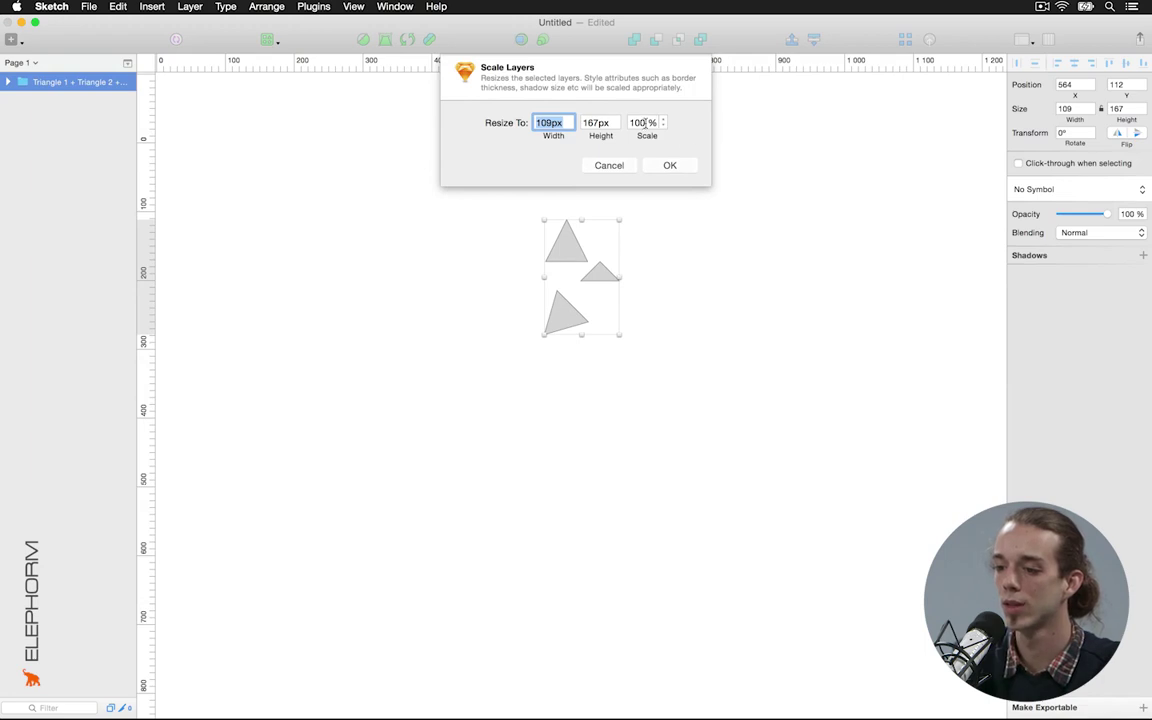
pyautogui.doubleClick(644, 122)
pyautogui.write('150')
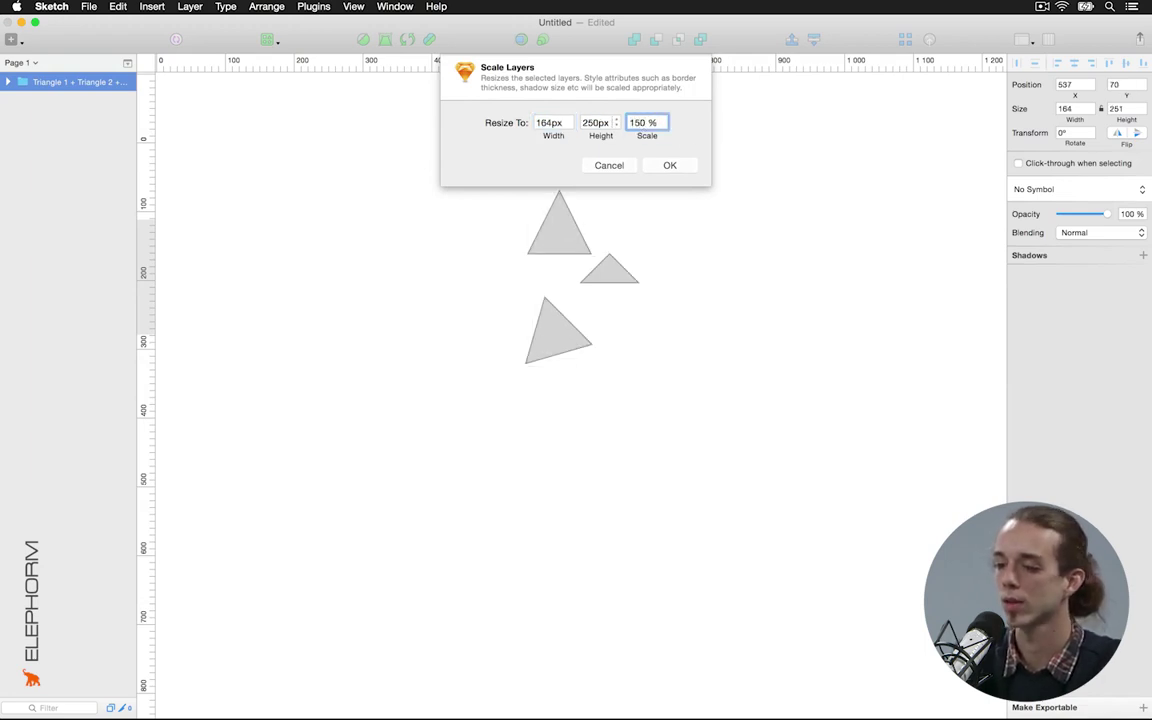
pyautogui.press('Return')
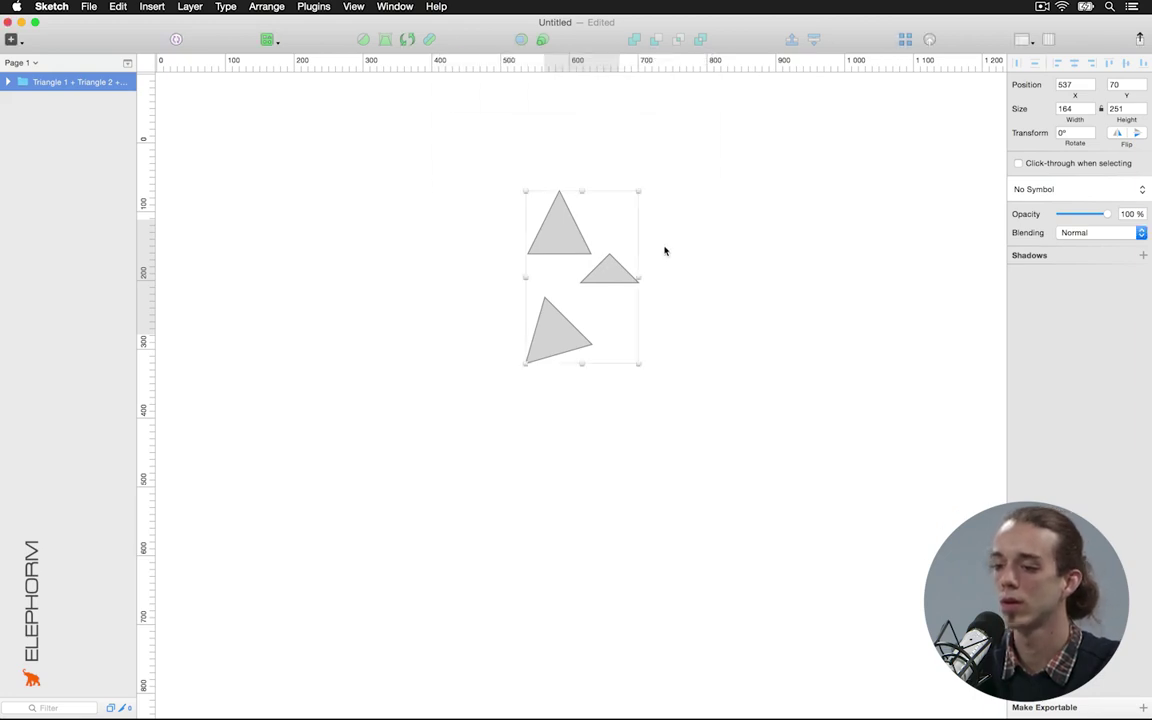
pyautogui.doubleClick(612, 265)
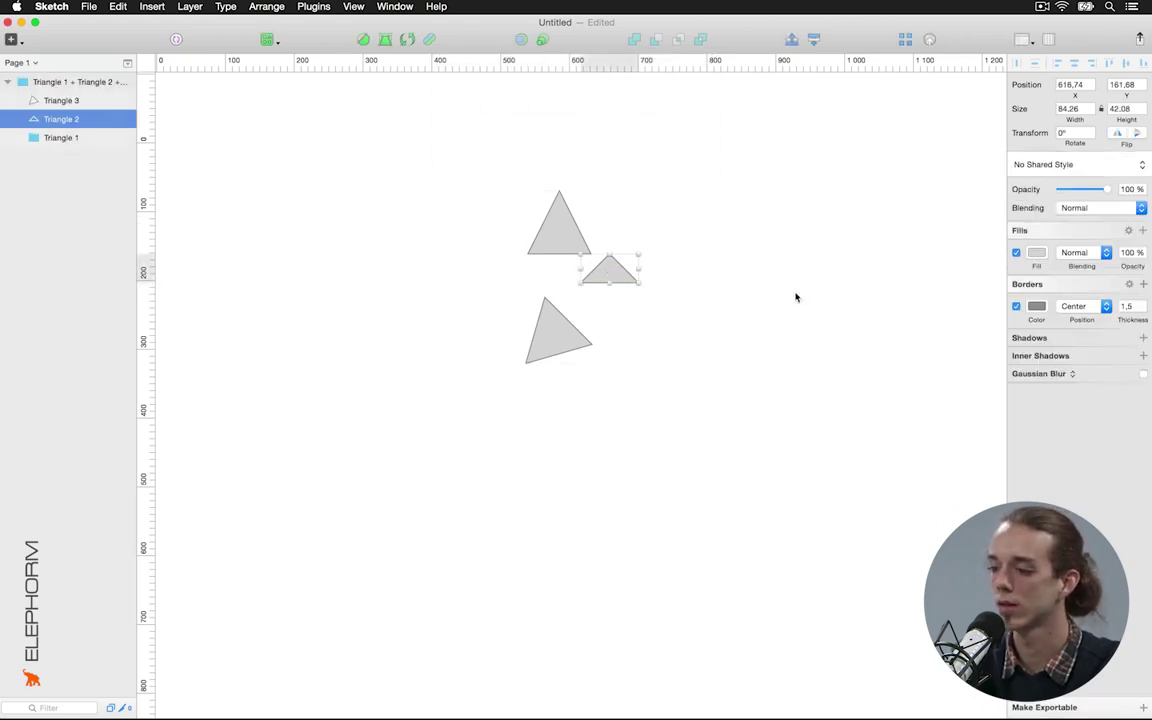